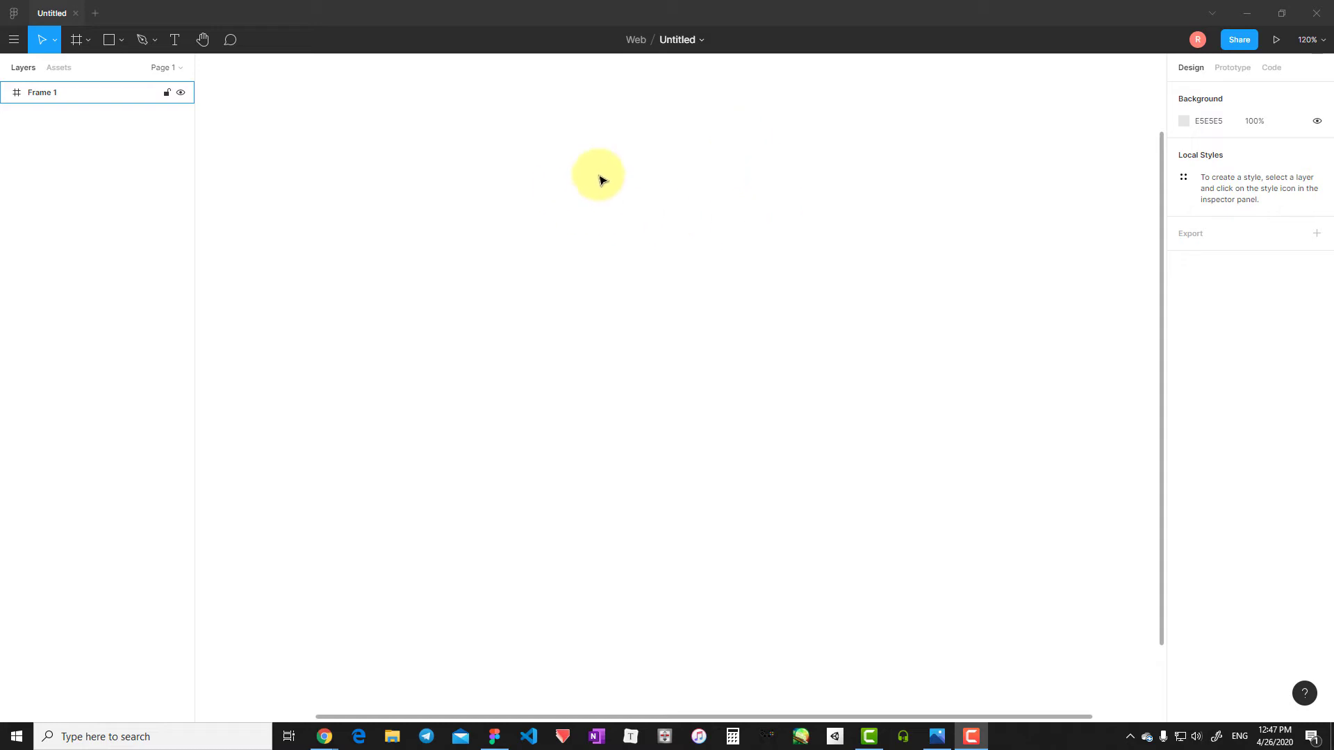
Step: Choose the Line tool and draw the first line across the frame
click(122, 40)
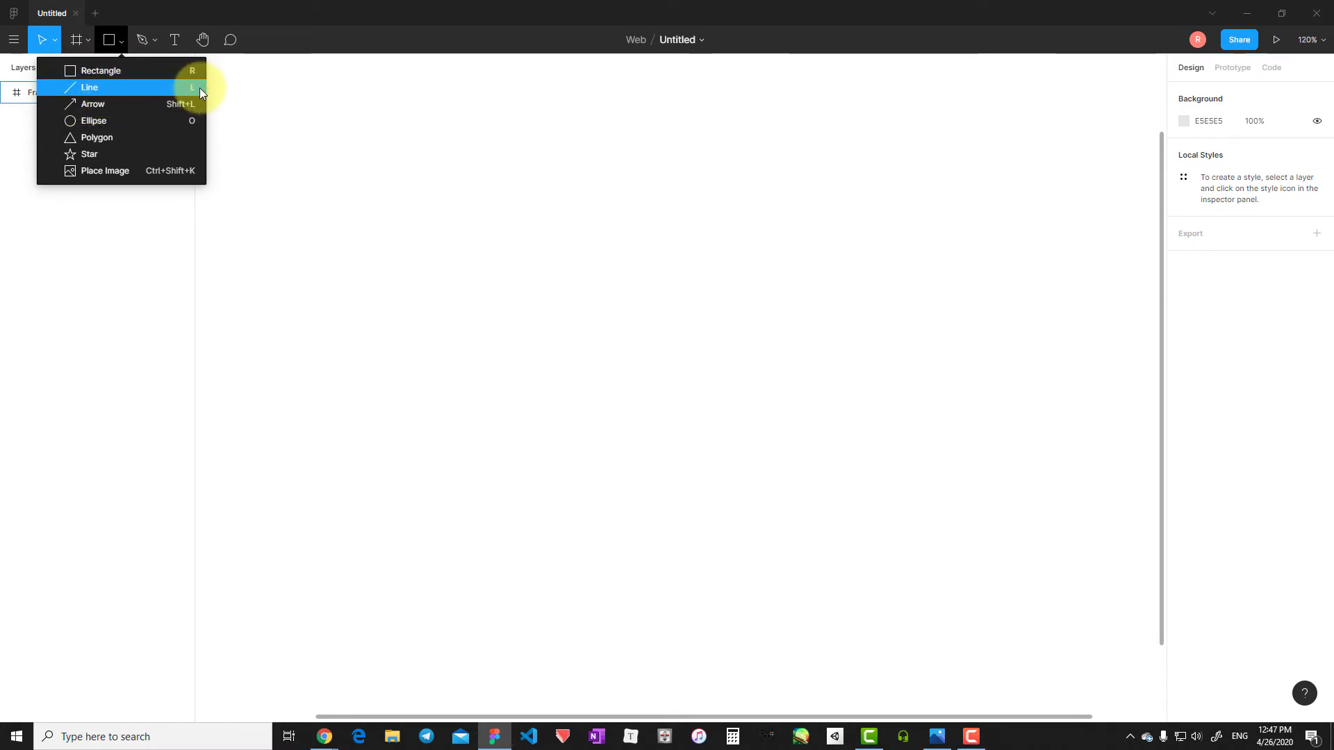
click(78, 87)
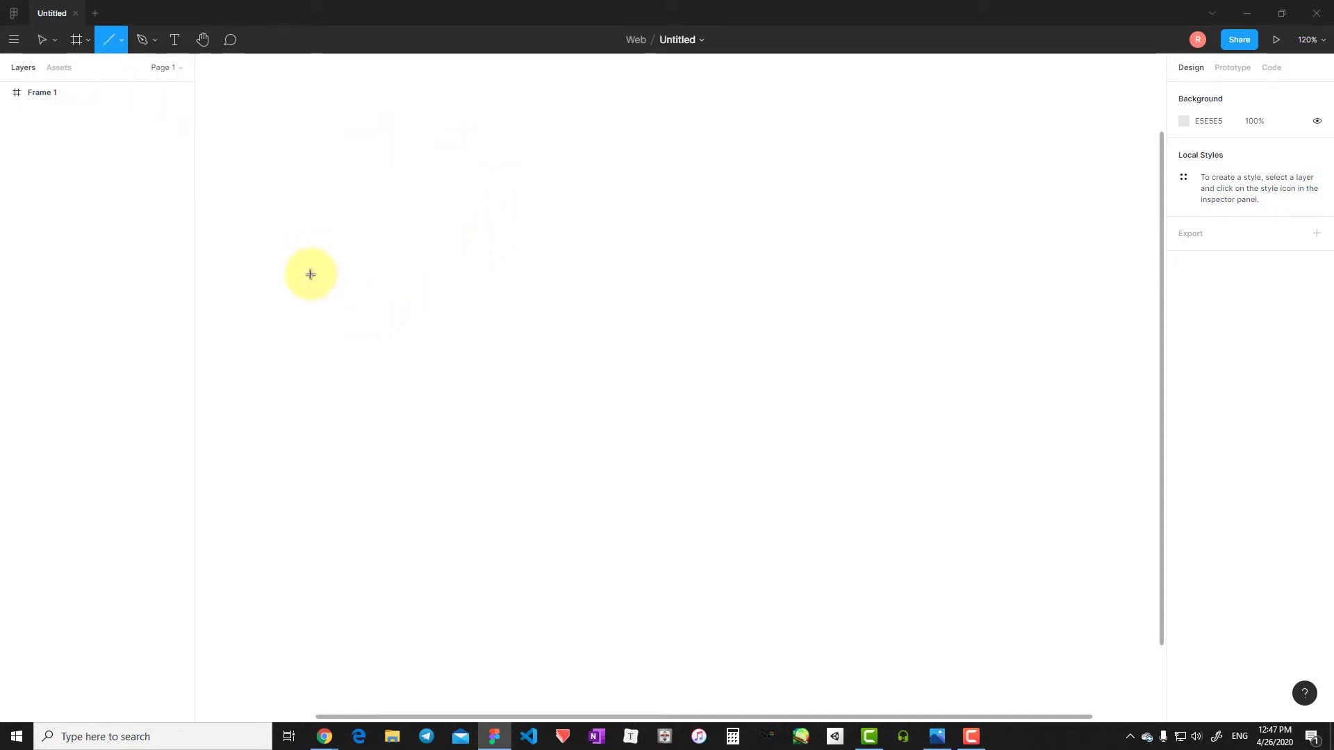
mouse_move(310, 275)
mouse_down()
mouse_move(815, 248)
mouse_move(290, 200)
mouse_move(715, 218)
mouse_move(762, 382)
mouse_move(827, 326)
mouse_move(762, 220)
mouse_move(897, 250)
mouse_move(873, 259)
mouse_move(798, 514)
mouse_move(676, 369)
mouse_move(334, 69)
mouse_move(319, 98)
mouse_move(771, 298)
mouse_move(829, 197)
mouse_up()
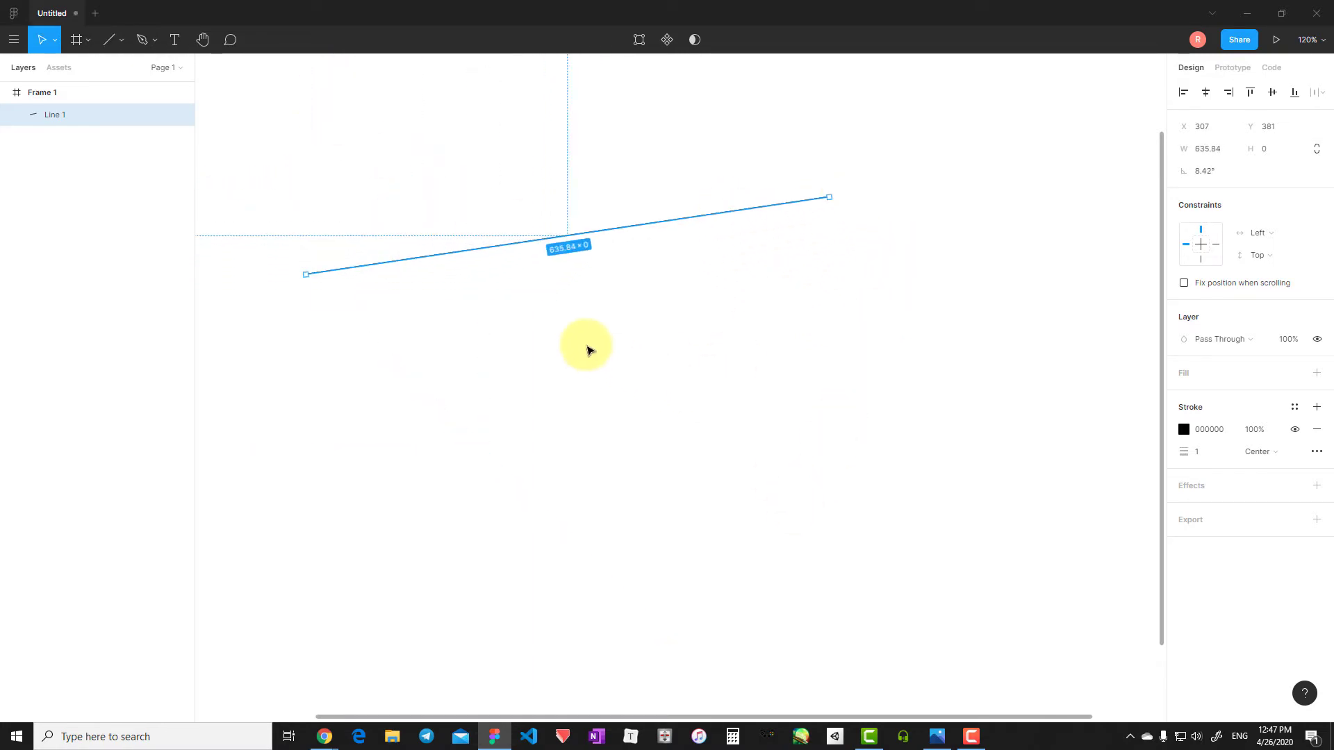
key(Escape)
Step: Draw three more thin lines below the first one
drag(317, 289, 782, 409)
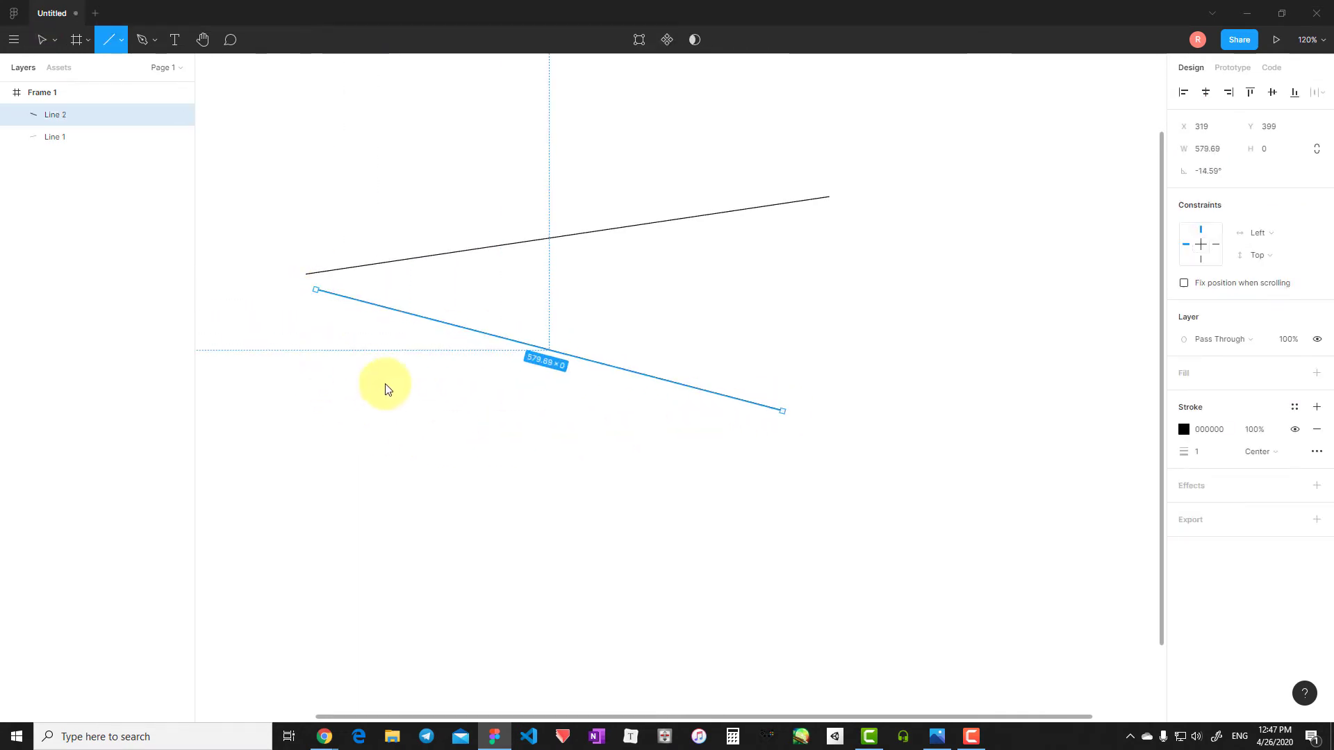
key(l)
drag(330, 353, 786, 473)
key(l)
drag(450, 454, 822, 275)
Step: Re-angle Line 4 by moving its endpoint so it runs parallel to Lines 2 and 3
click(831, 390)
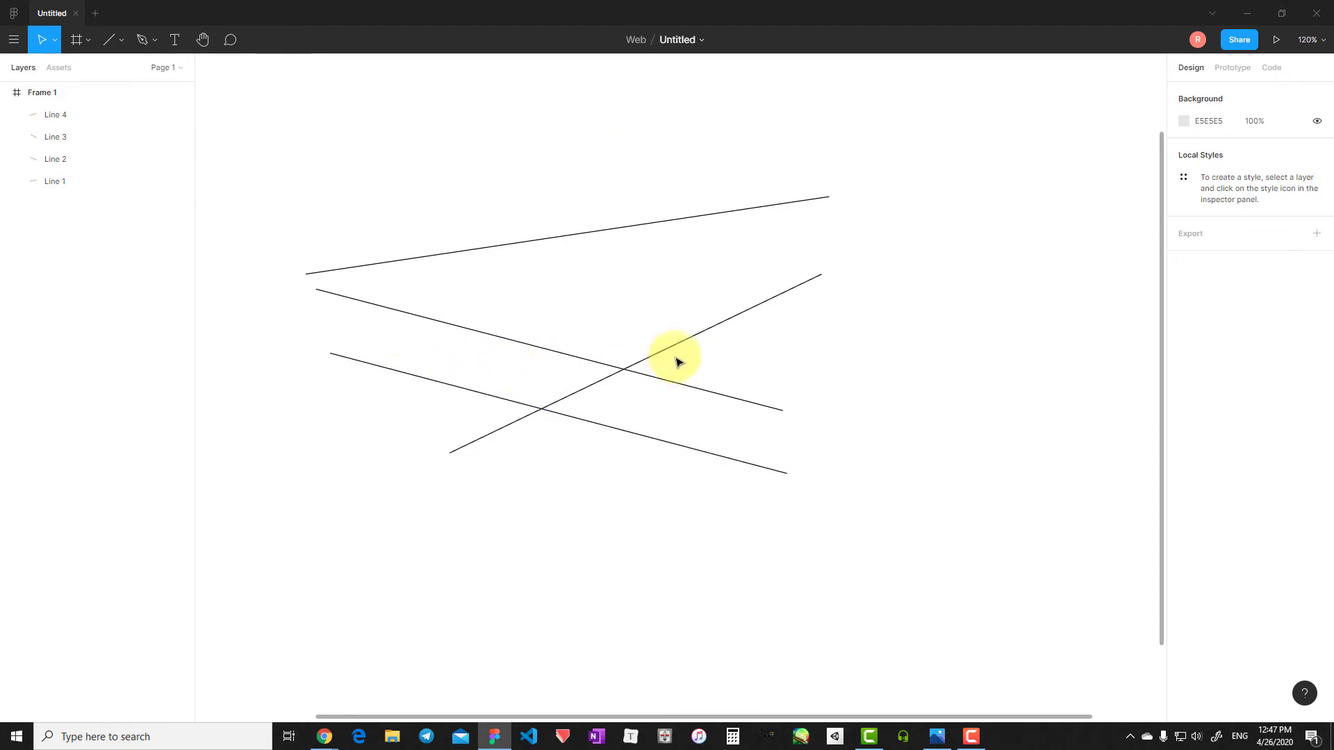
click(701, 343)
drag(822, 274, 801, 541)
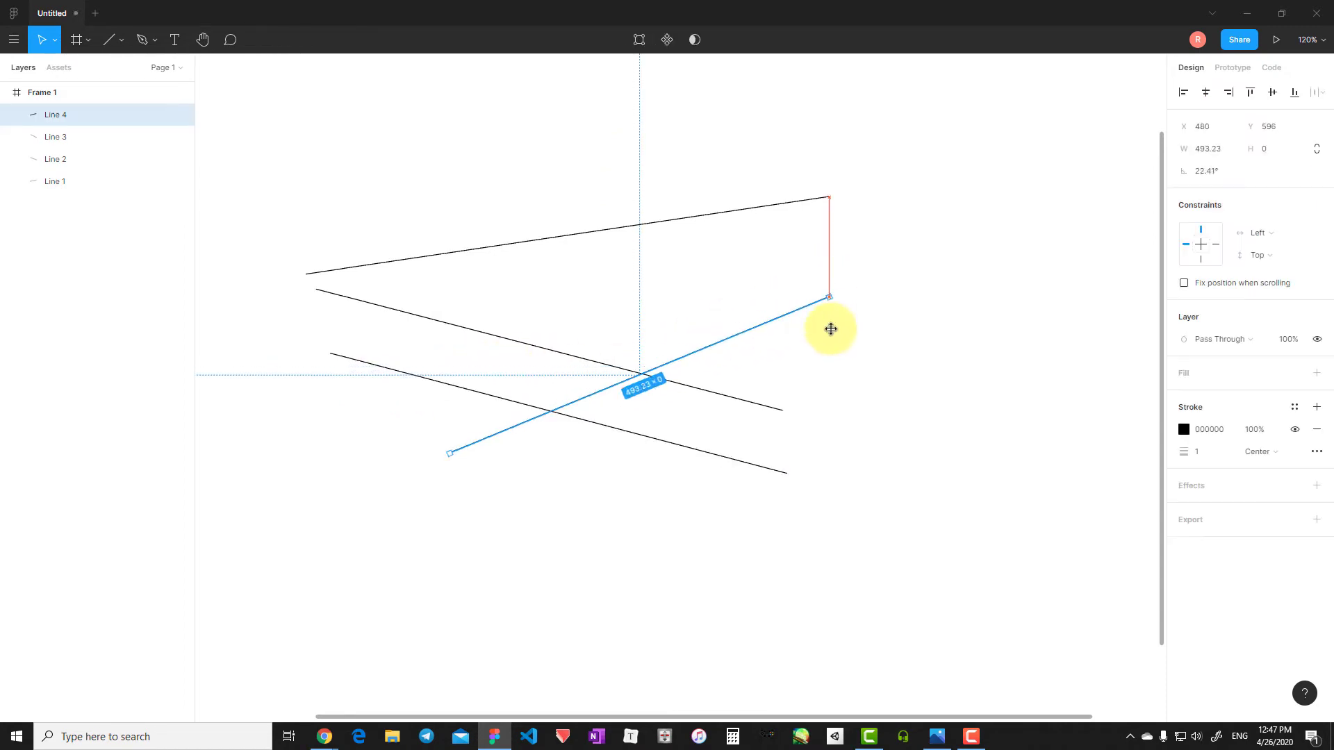
click(879, 530)
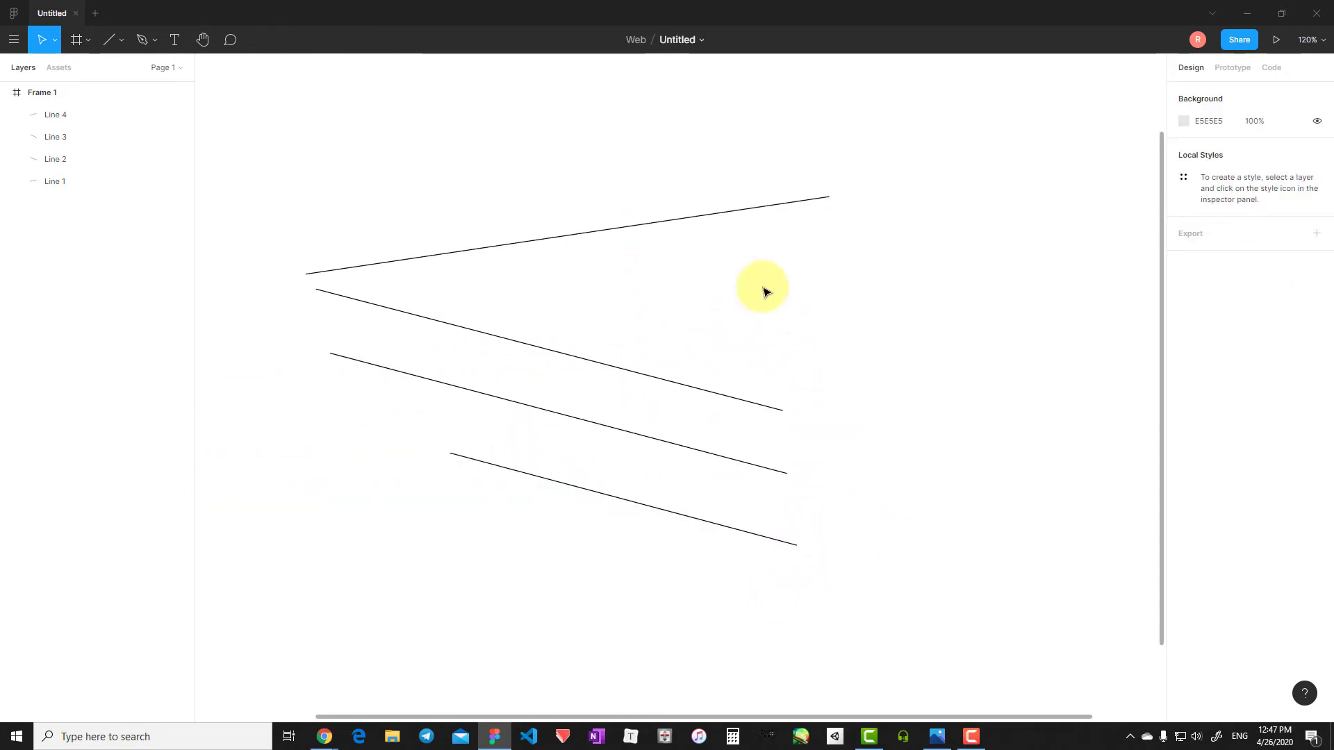
Step: Give Line 1 a new position, width 552, height 0, stroke weight 16 and -25.58° rotation
click(725, 221)
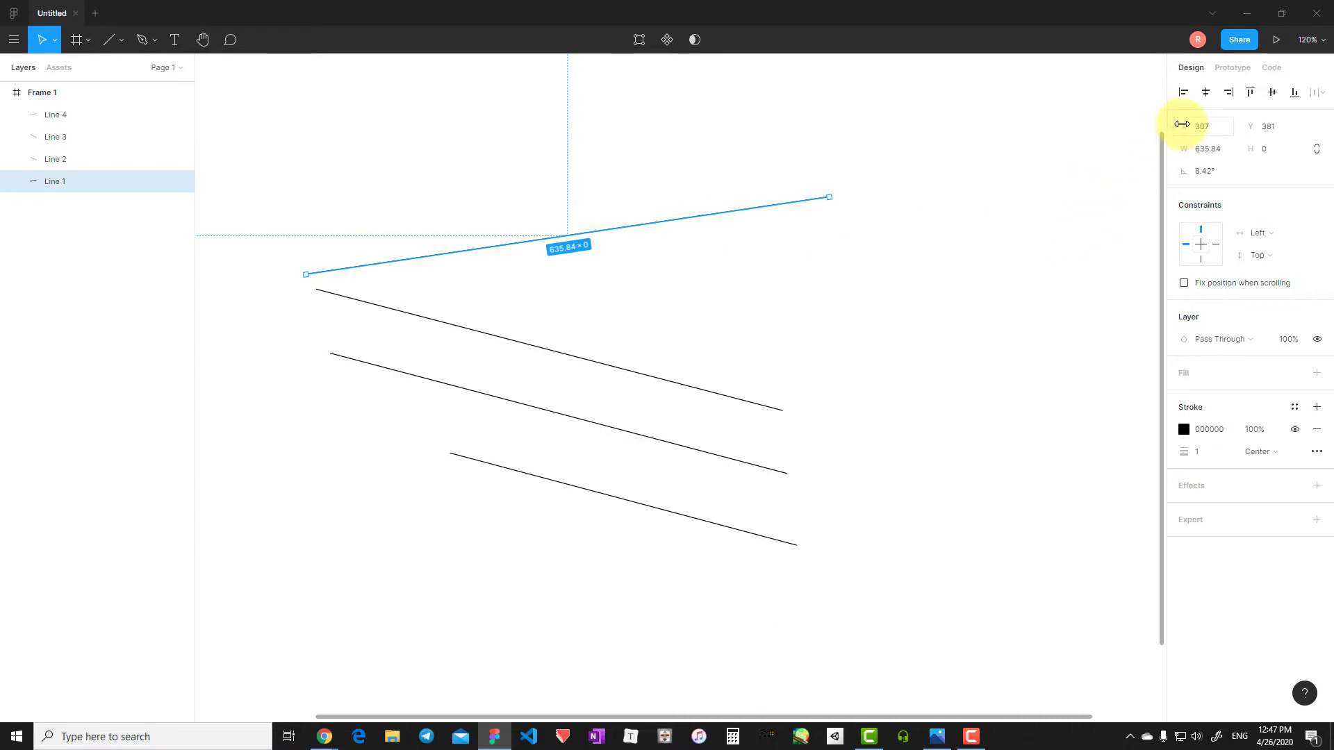
drag(1180, 127, 1302, 127)
mouse_move(1145, 151)
mouse_down()
mouse_move(1253, 146)
mouse_move(207, 161)
mouse_up()
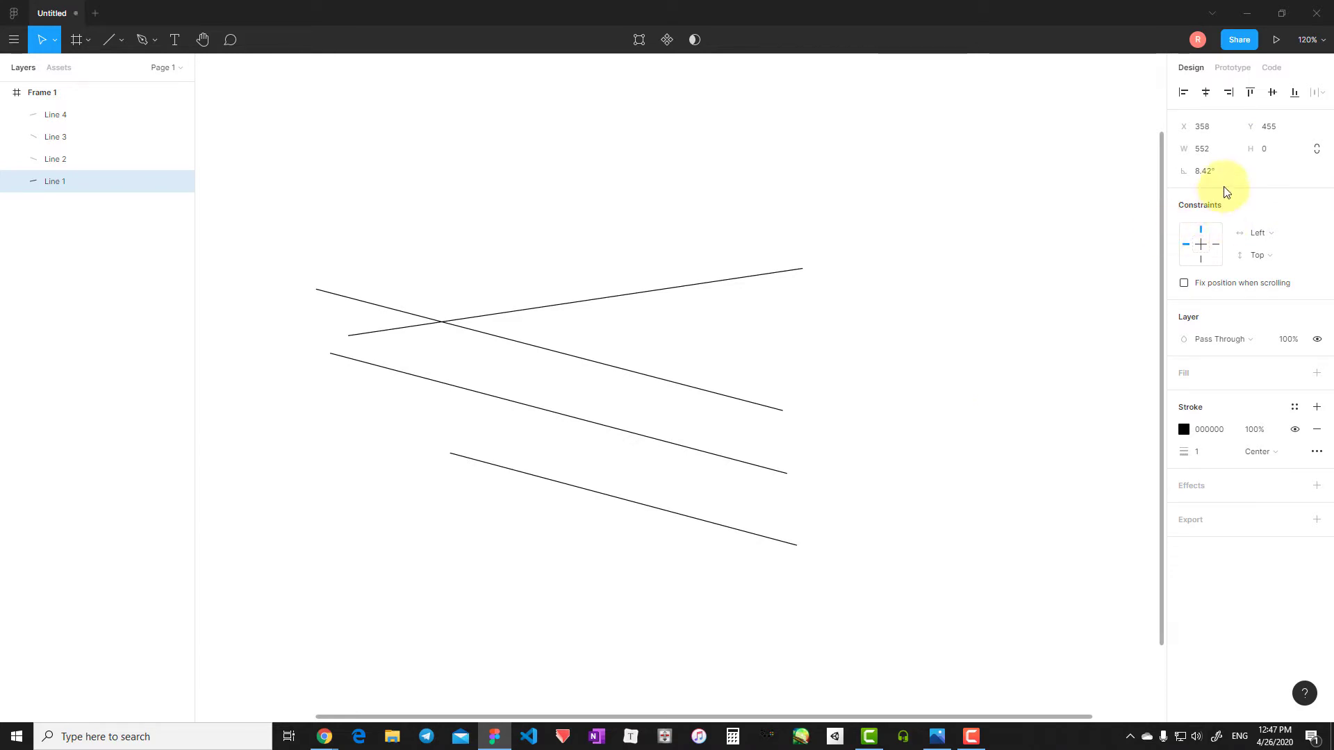
drag(1221, 185, 1206, 178)
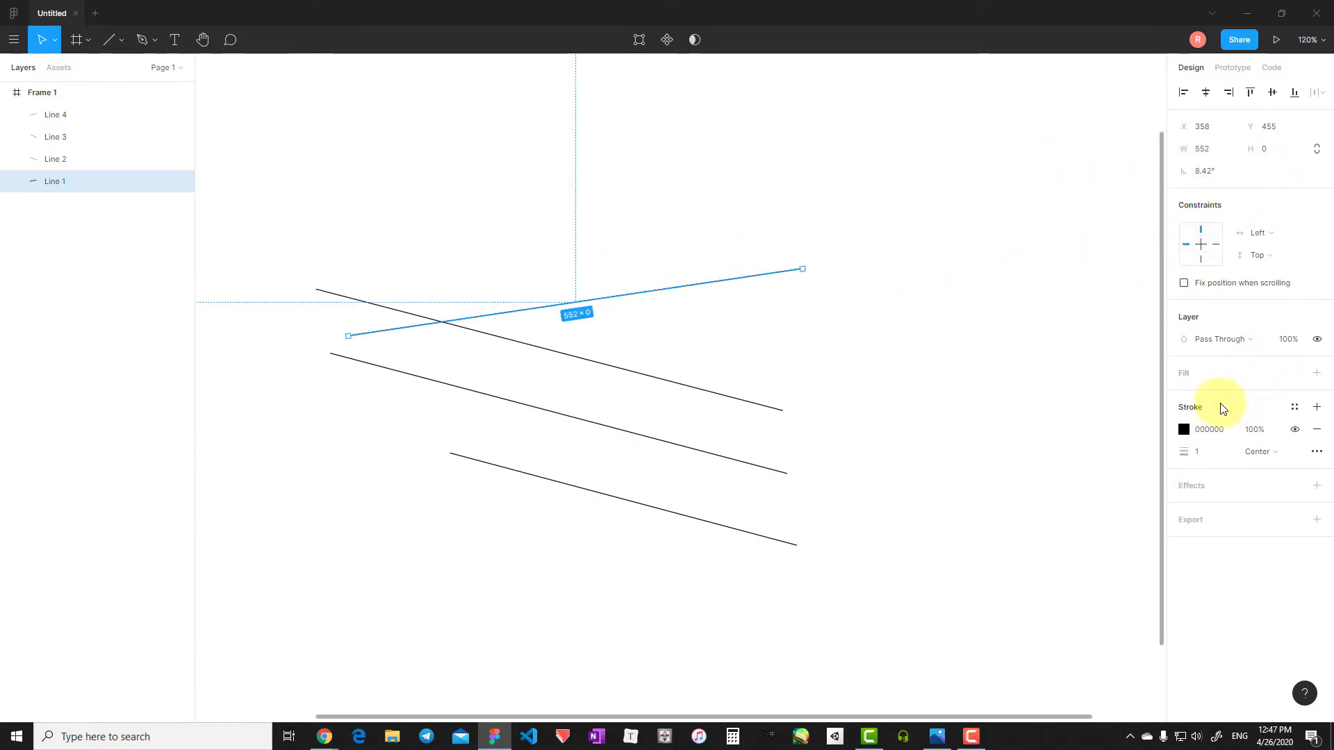
drag(1184, 451, 688, 388)
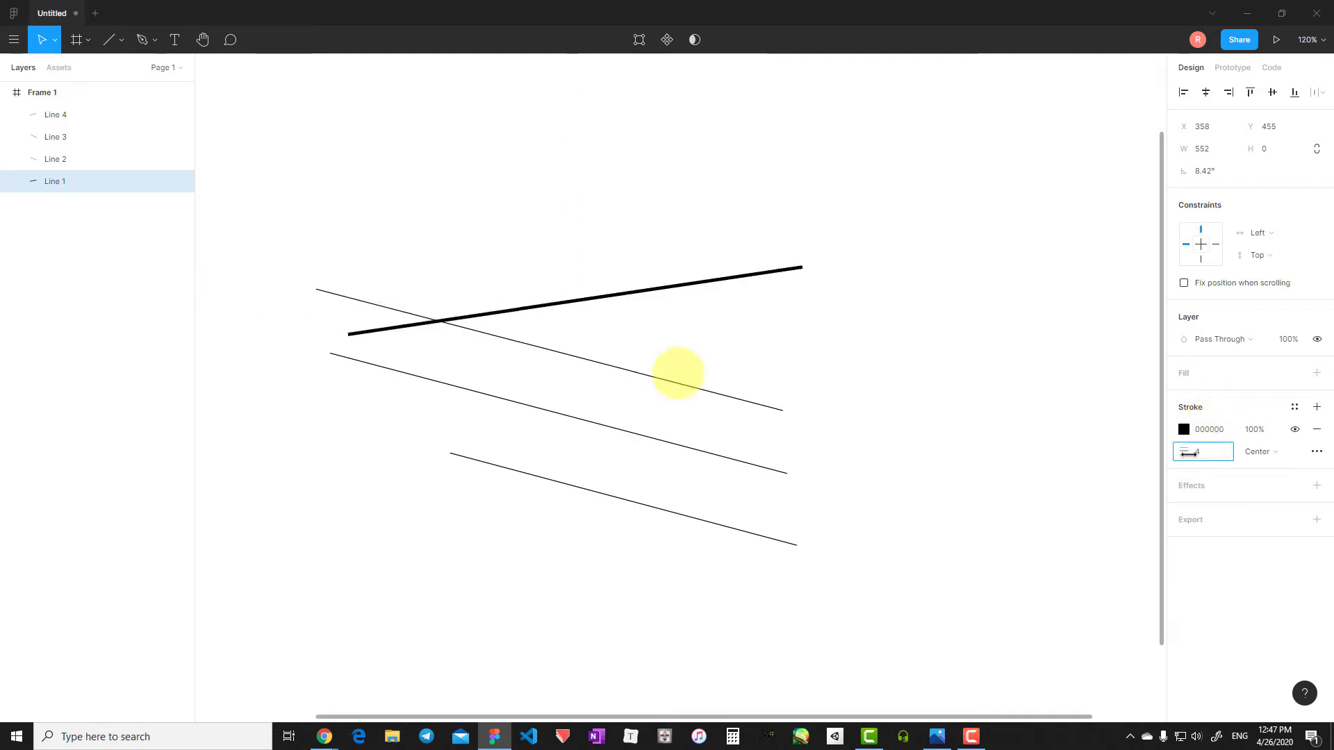
drag(1185, 171, 1027, 196)
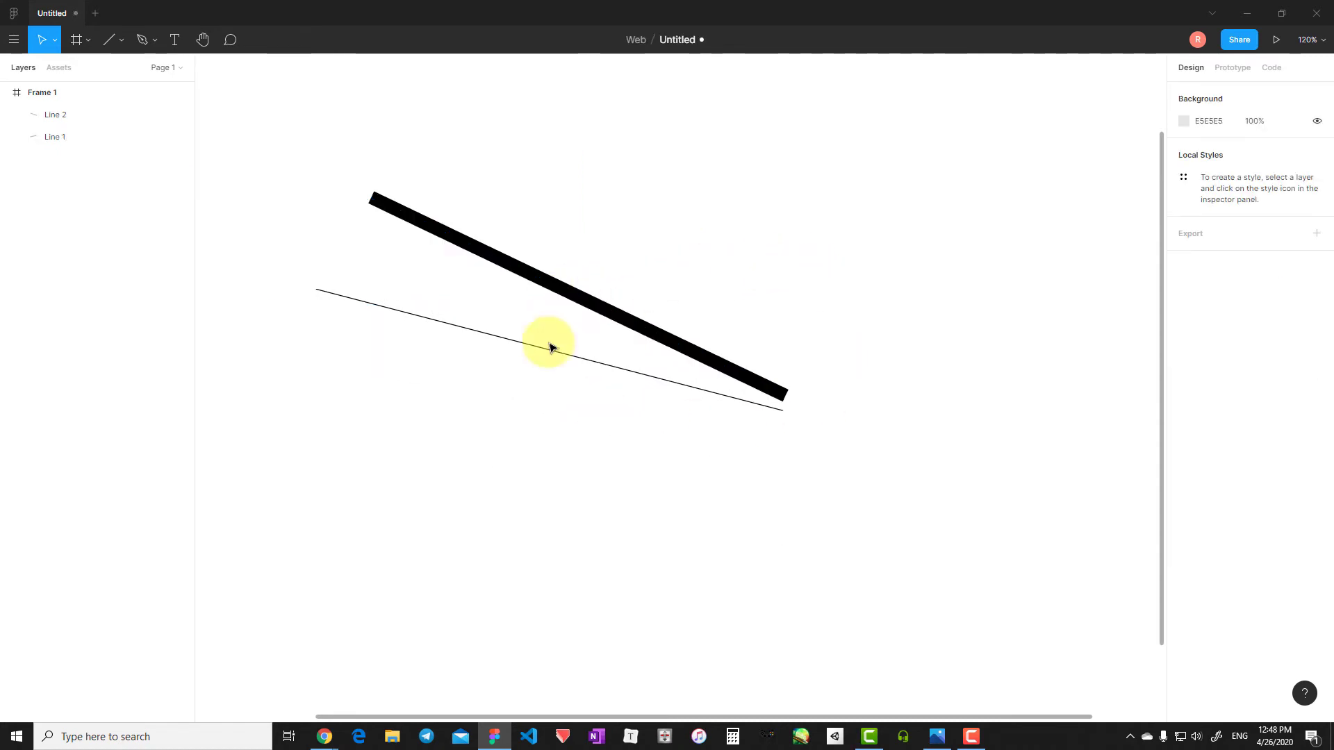
Step: Draw an arrow below the heavy line pointing down to the right
key(shift+l)
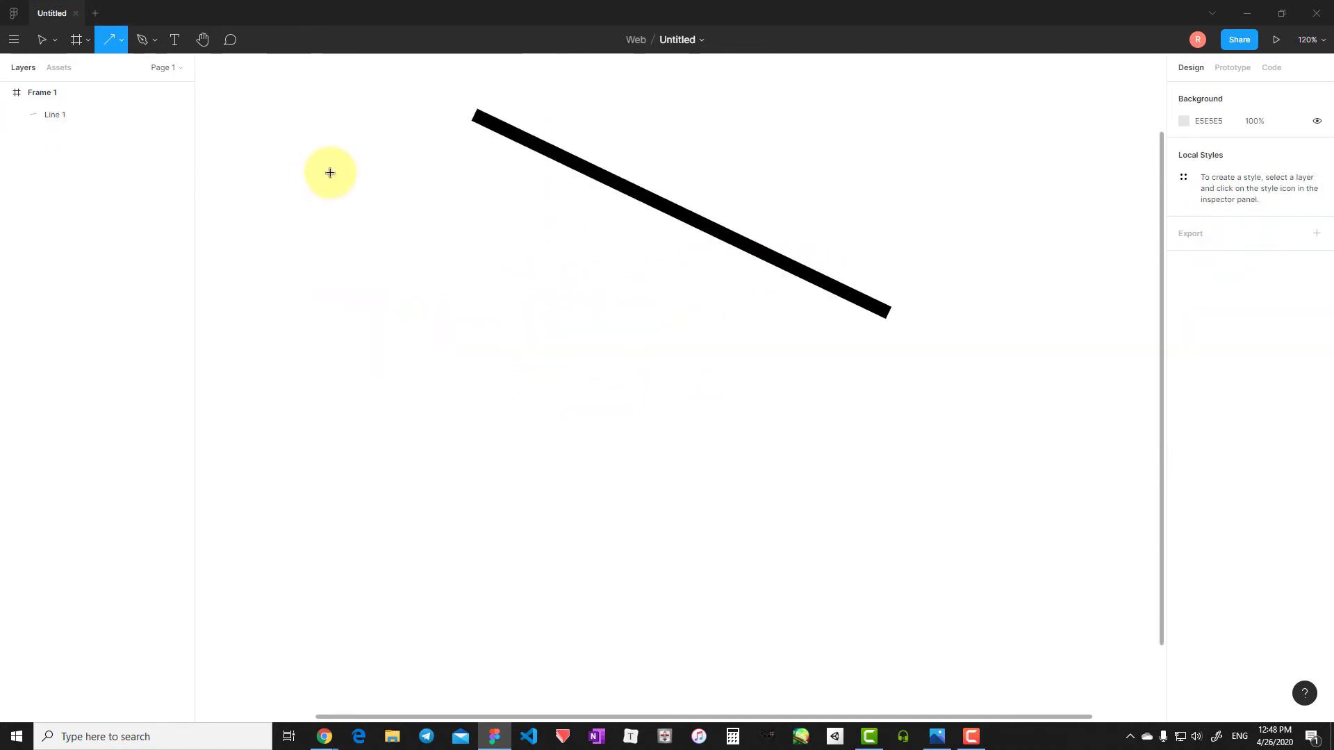
drag(345, 178, 789, 410)
click(792, 429)
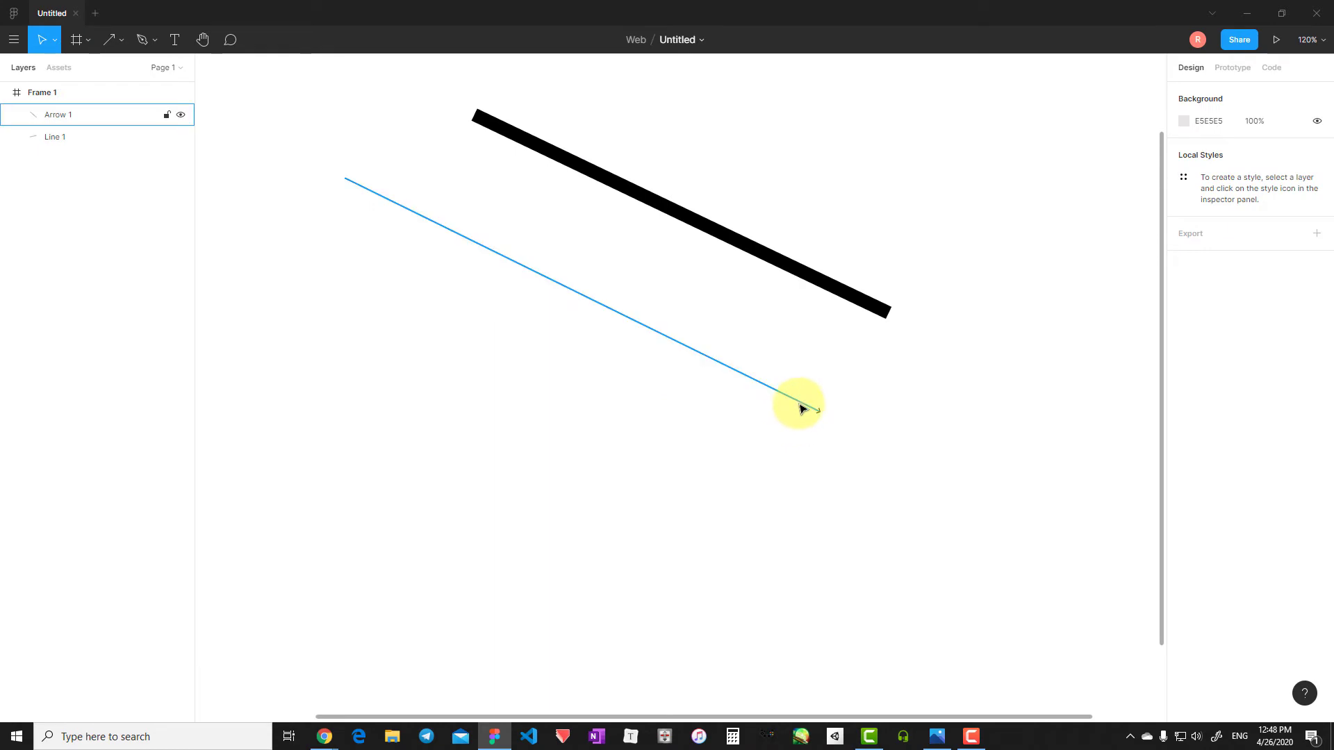
Step: Thicken the arrow's stroke weight in the Stroke section
click(815, 413)
text(10)
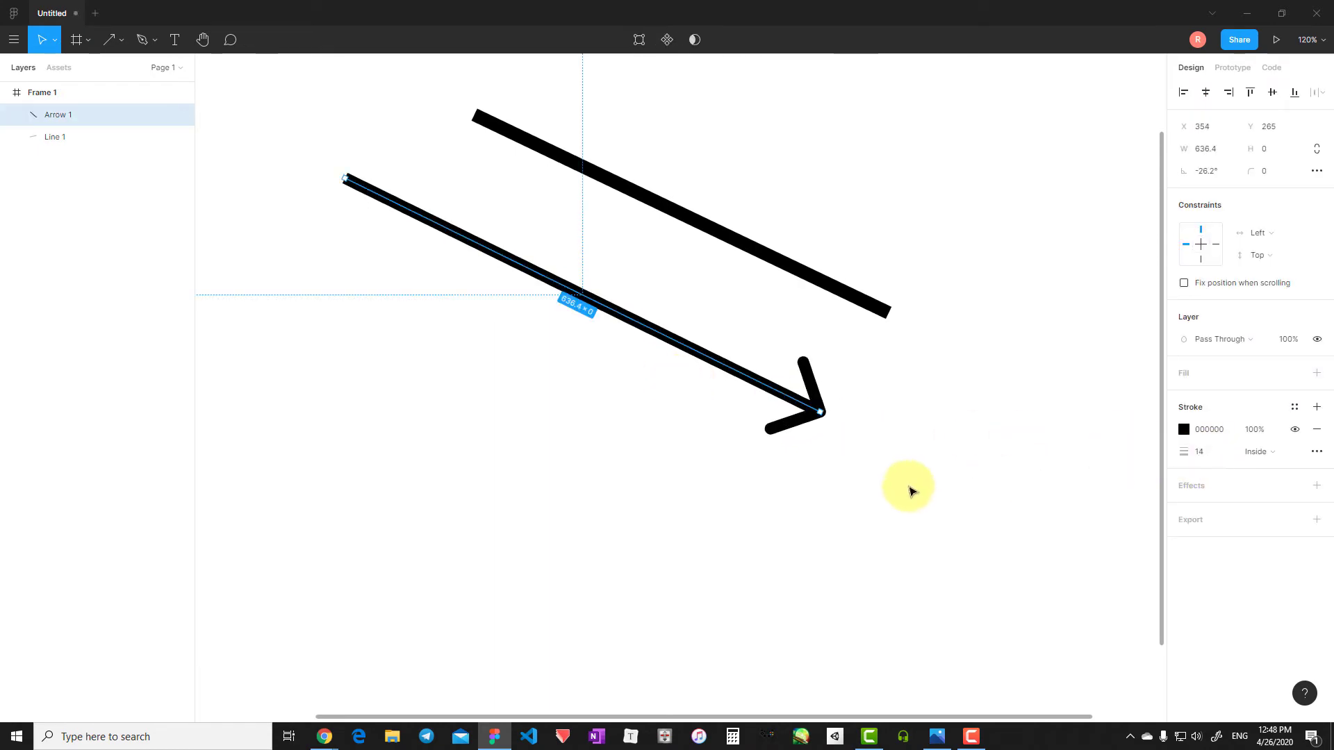
click(906, 486)
click(769, 396)
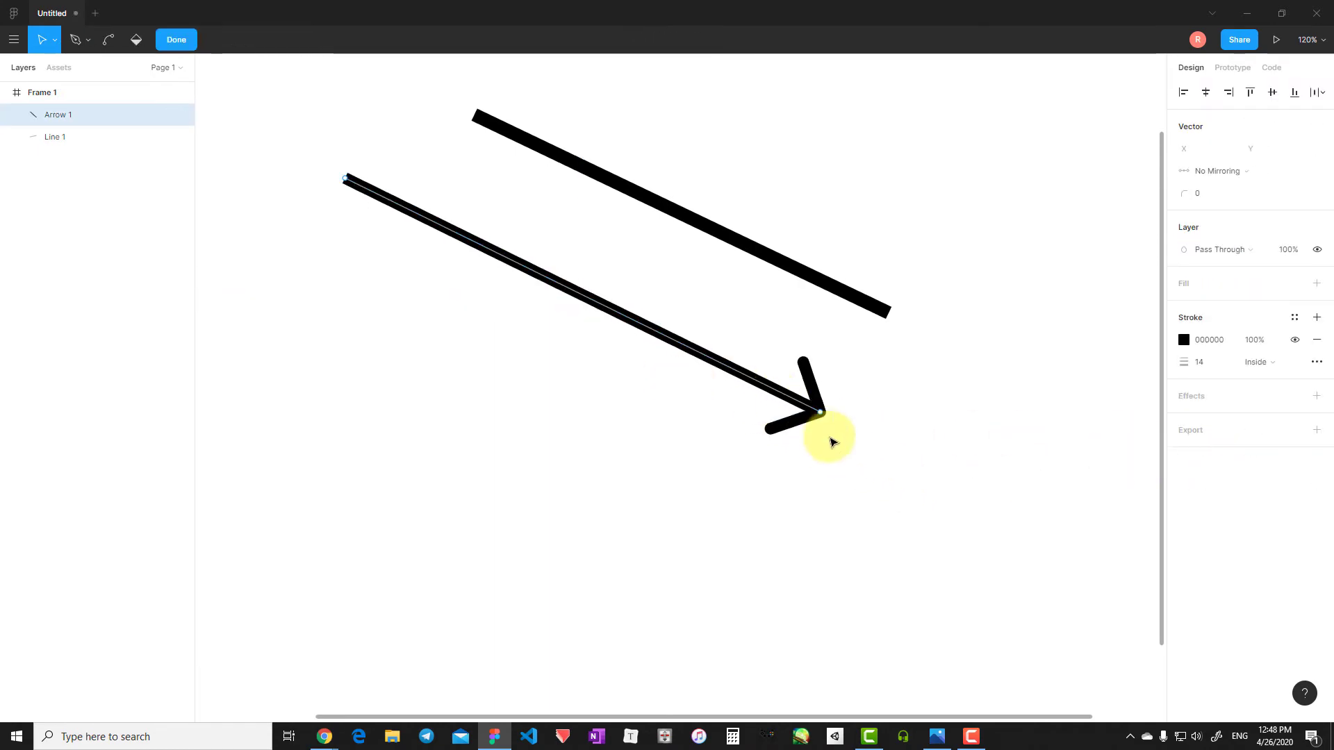
click(695, 413)
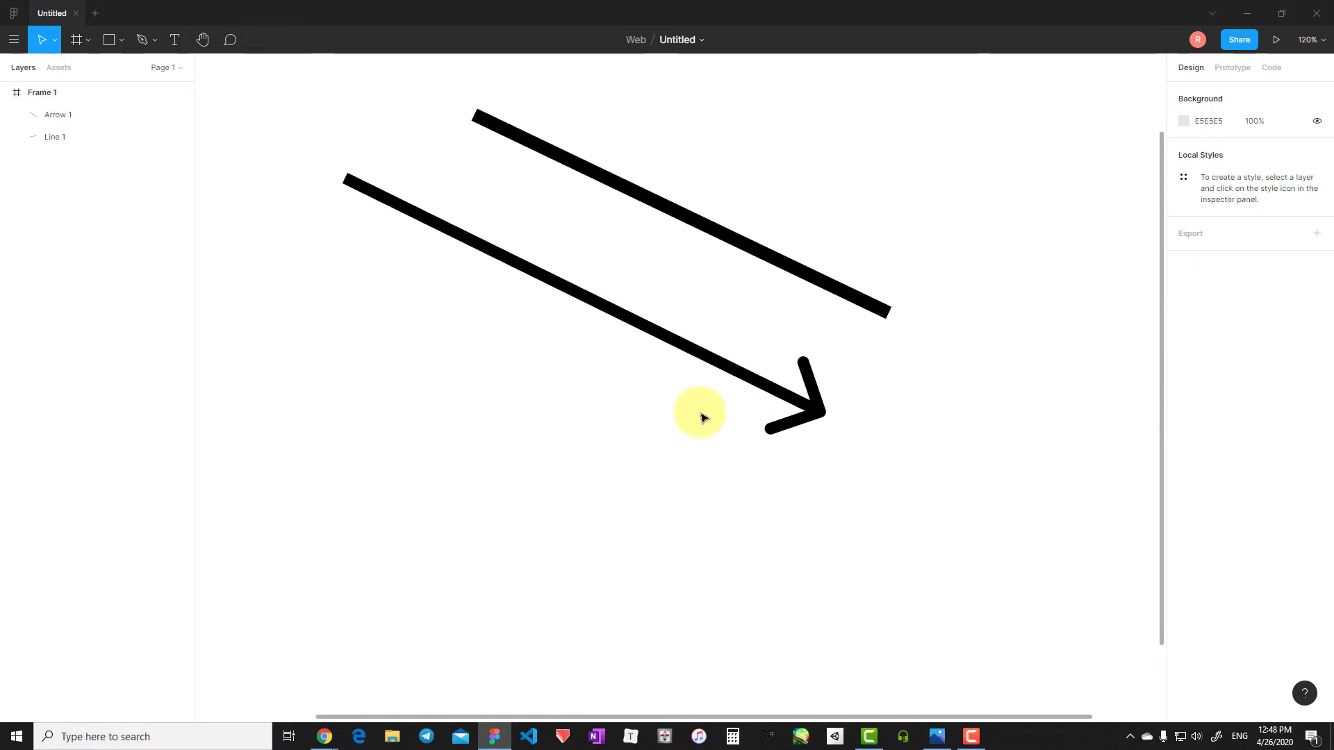
click(823, 415)
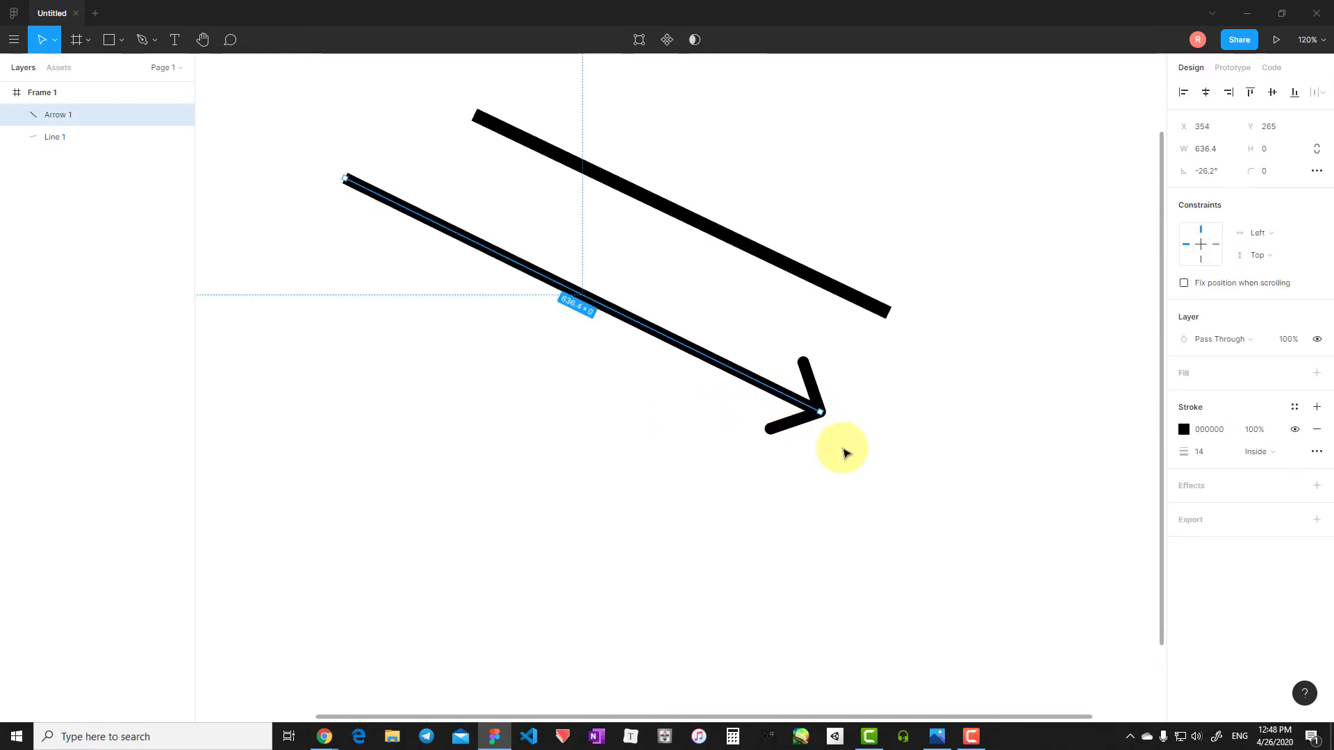
Step: Edit the arrow's points and nudge its tip lower and slightly left
double_click(762, 388)
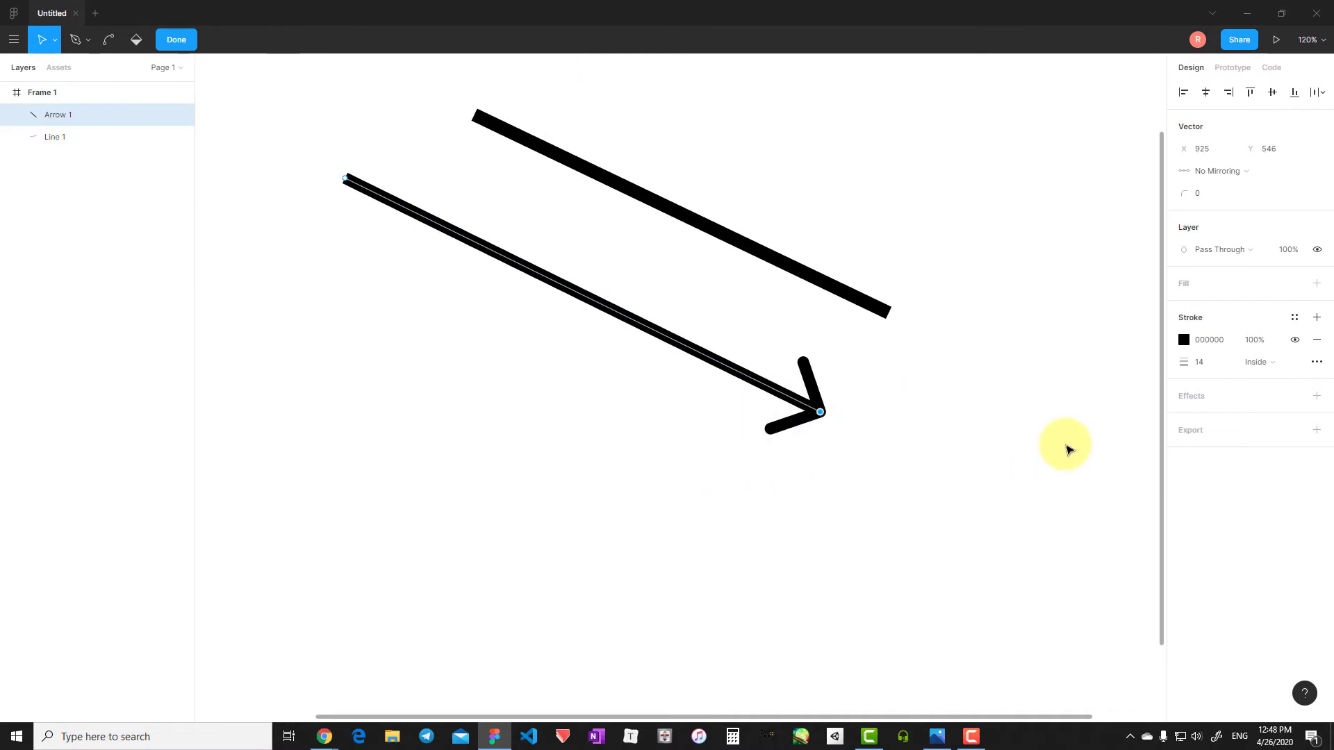
click(797, 429)
mouse_move(818, 433)
mouse_down()
mouse_move(792, 459)
mouse_move(807, 463)
mouse_up()
Step: Try Round, Square and Line Arrow end caps, then settle on Triangle Arrow
click(1315, 363)
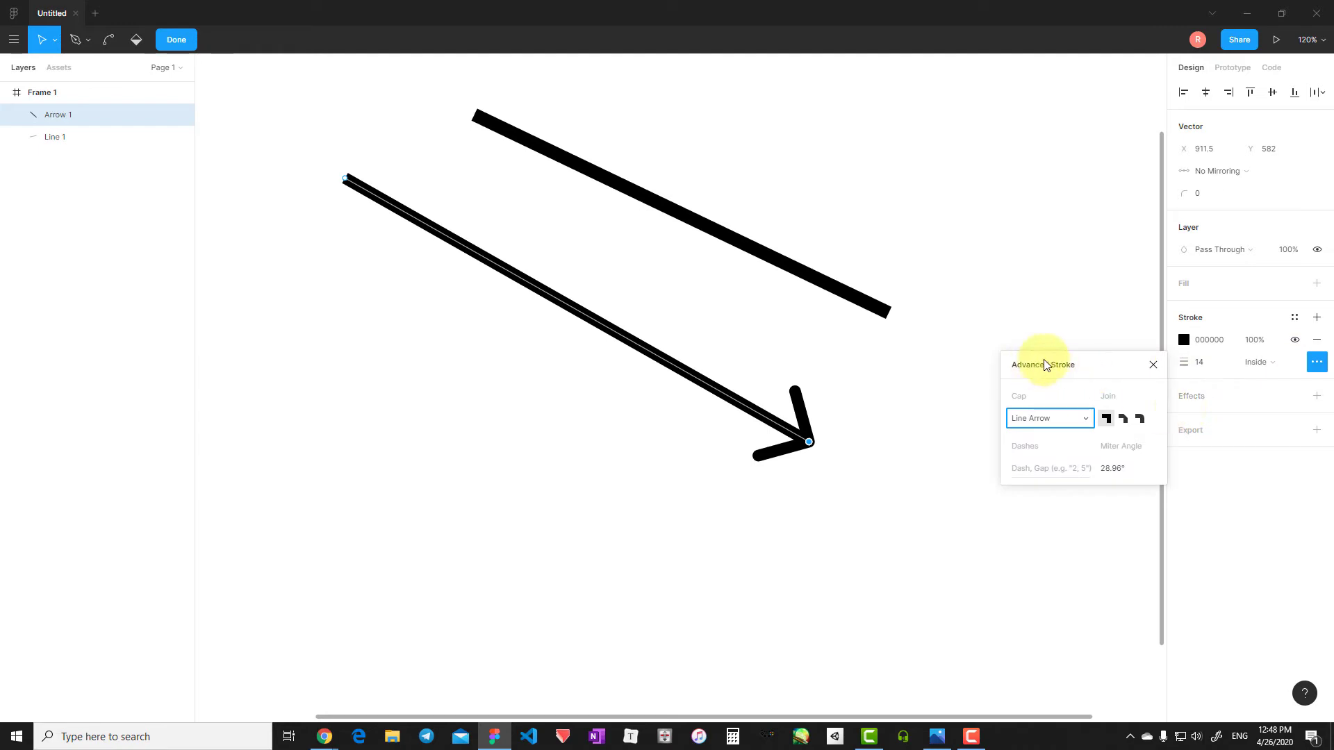
click(1054, 433)
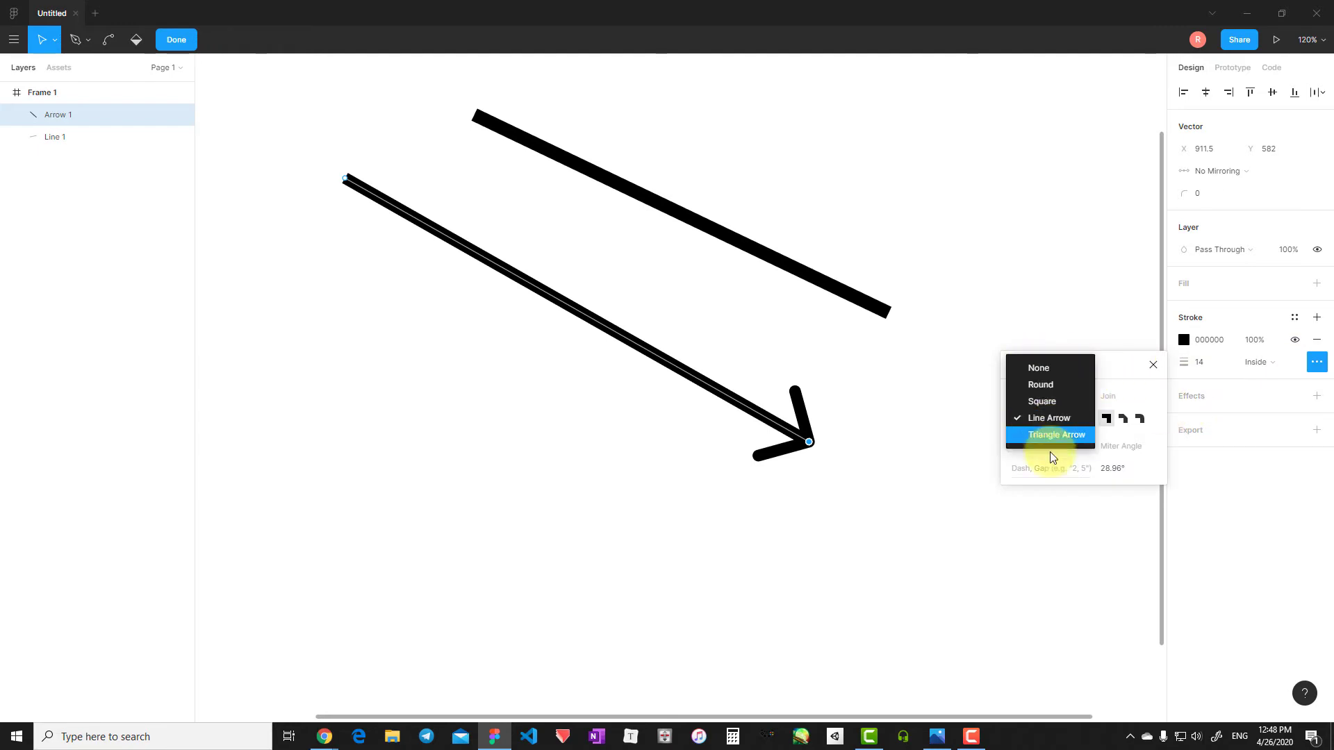
click(1026, 376)
click(1027, 417)
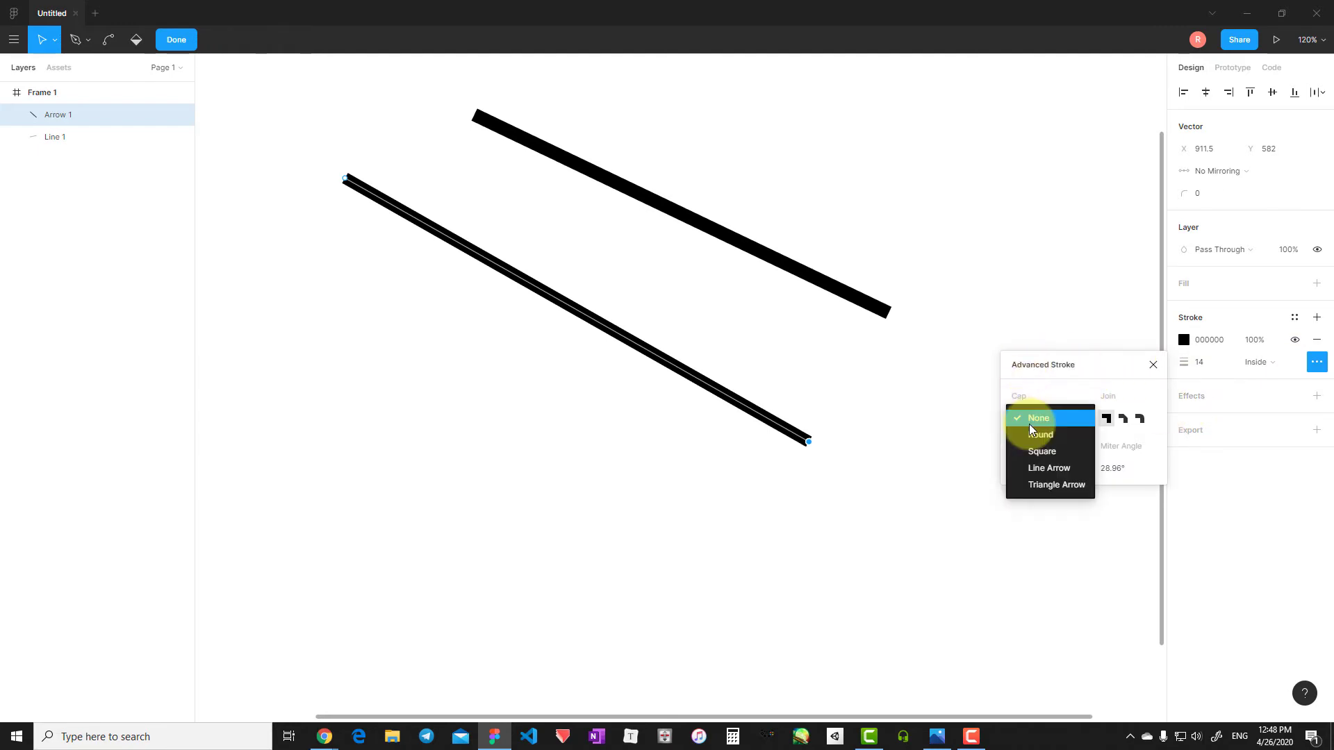
click(1036, 434)
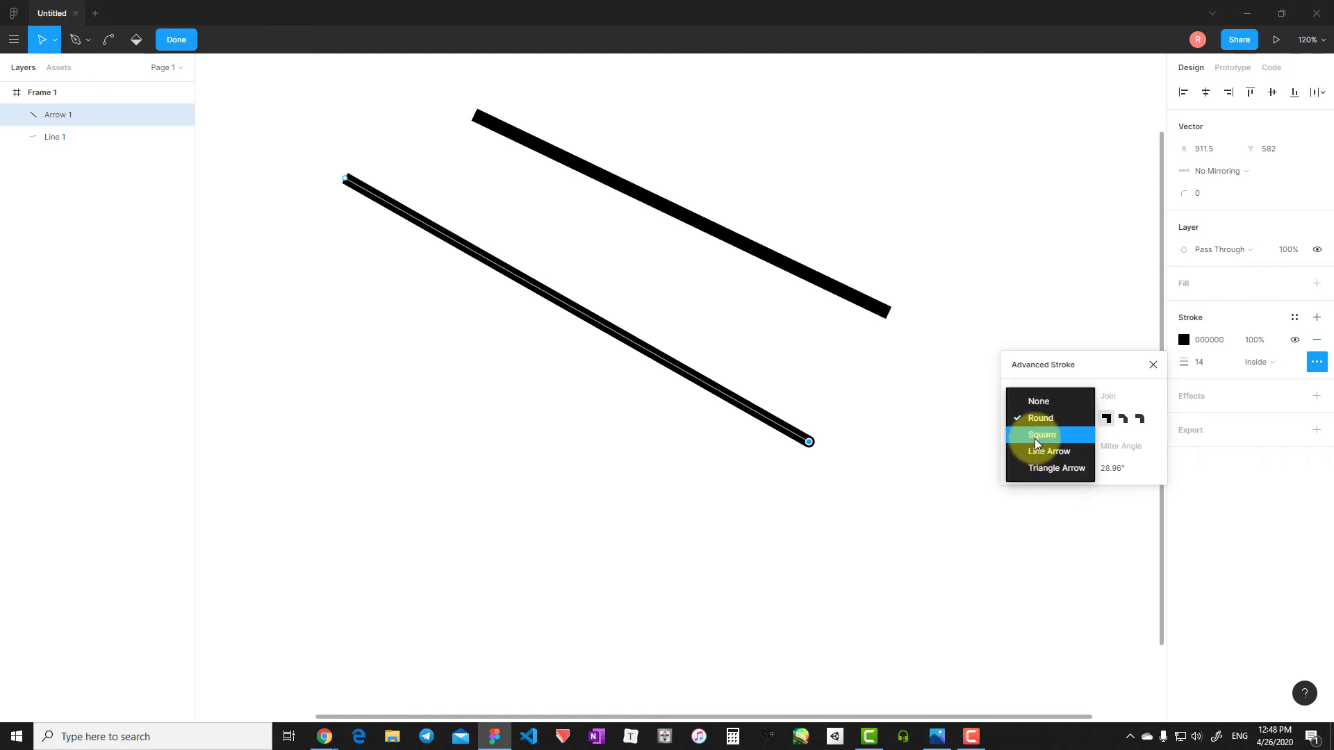
click(1039, 434)
click(1046, 429)
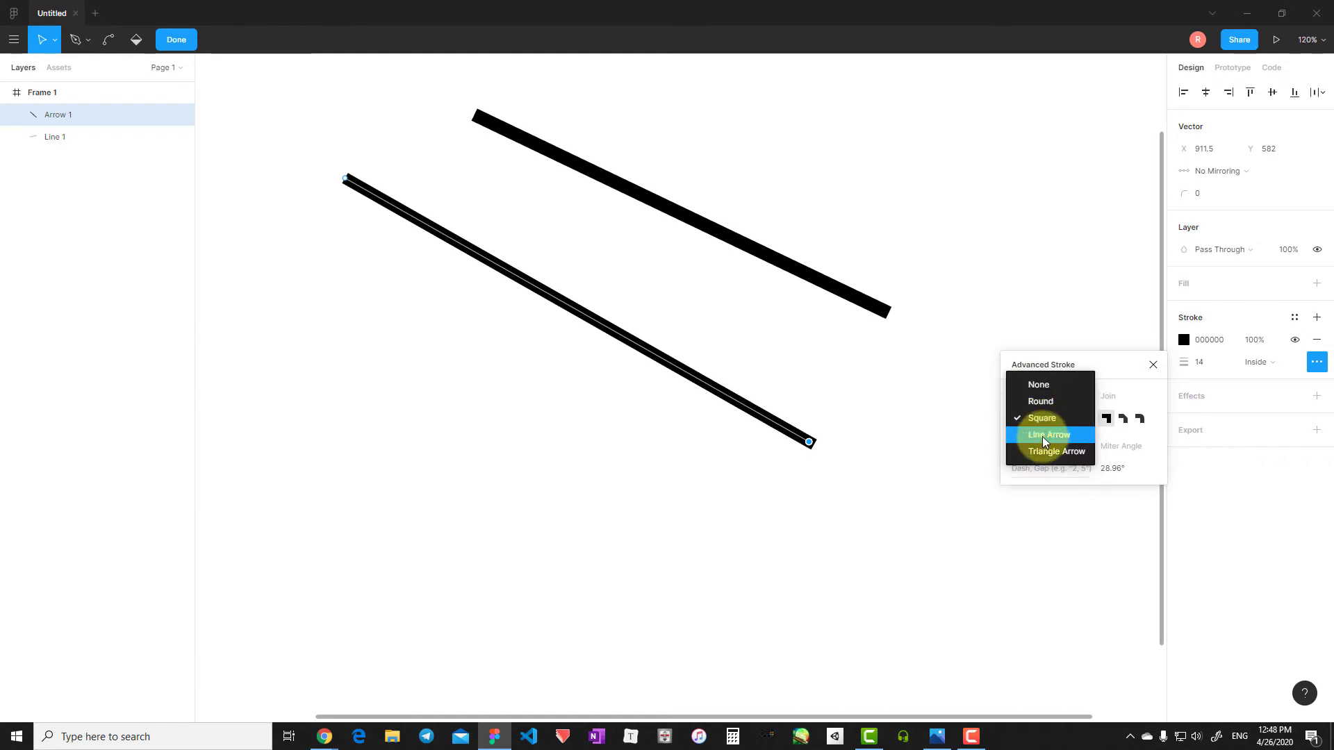
click(1045, 435)
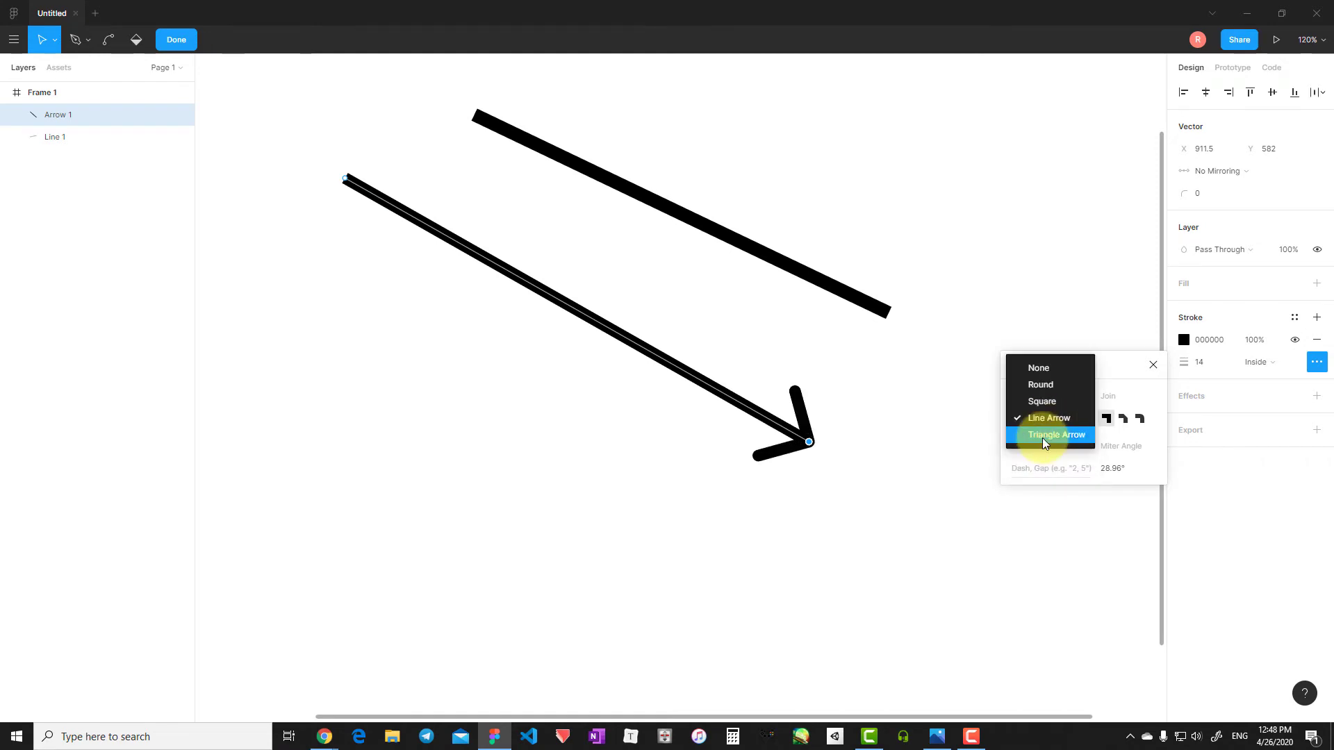
click(1043, 437)
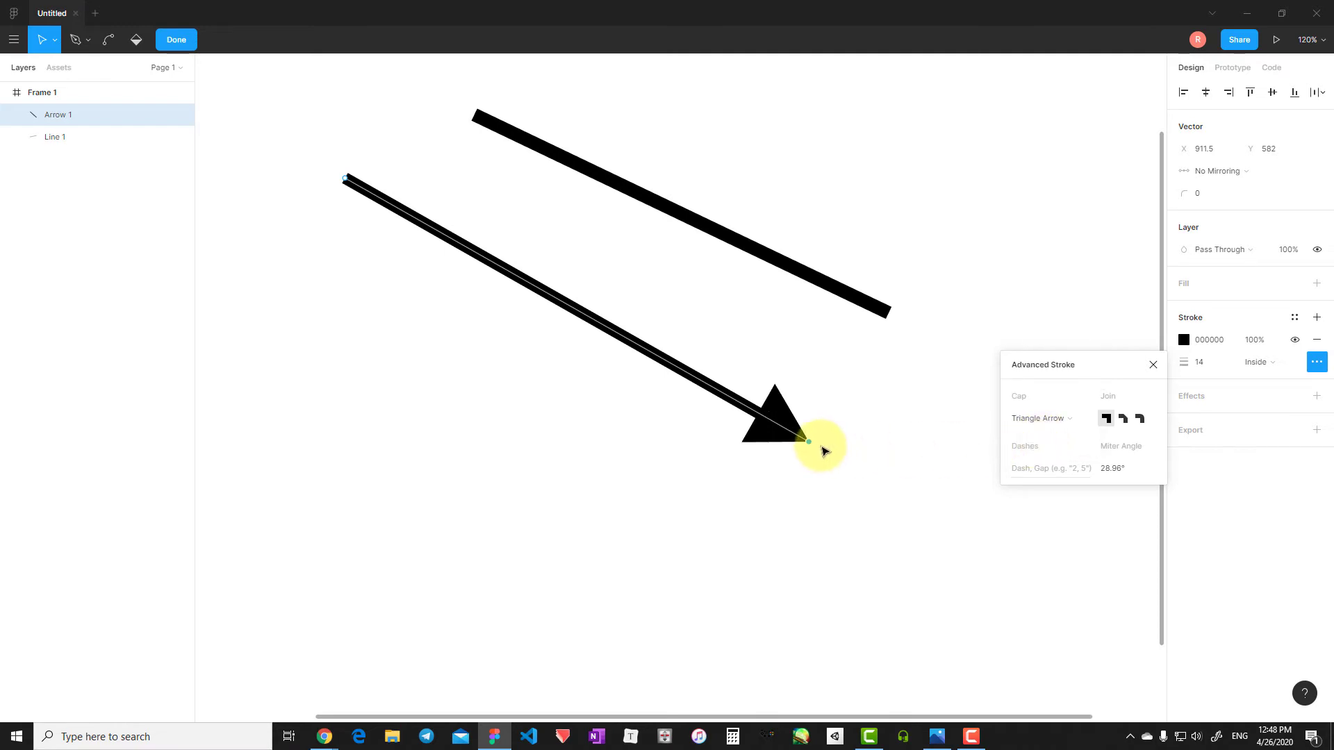
Step: Stretch the arrow's tip further right and shift the whole arrow down-left
drag(809, 443, 989, 393)
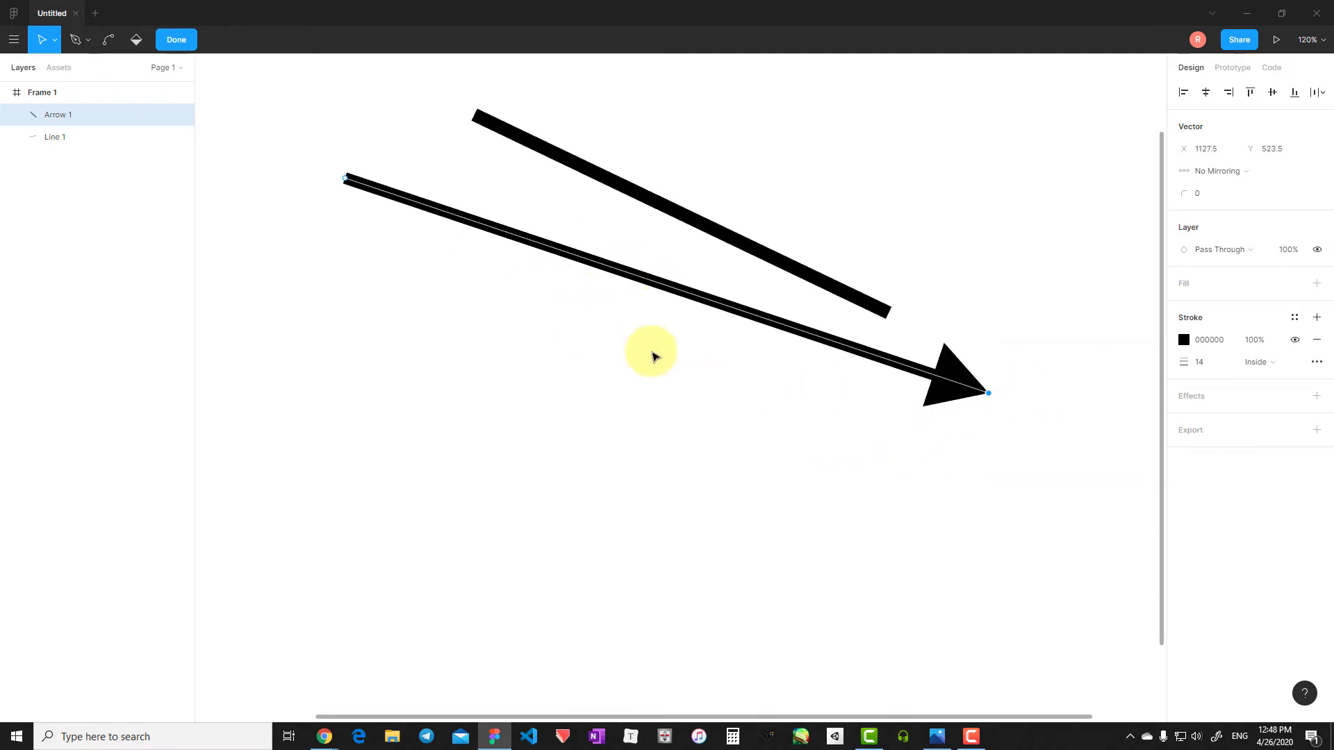
click(653, 356)
drag(828, 341, 811, 387)
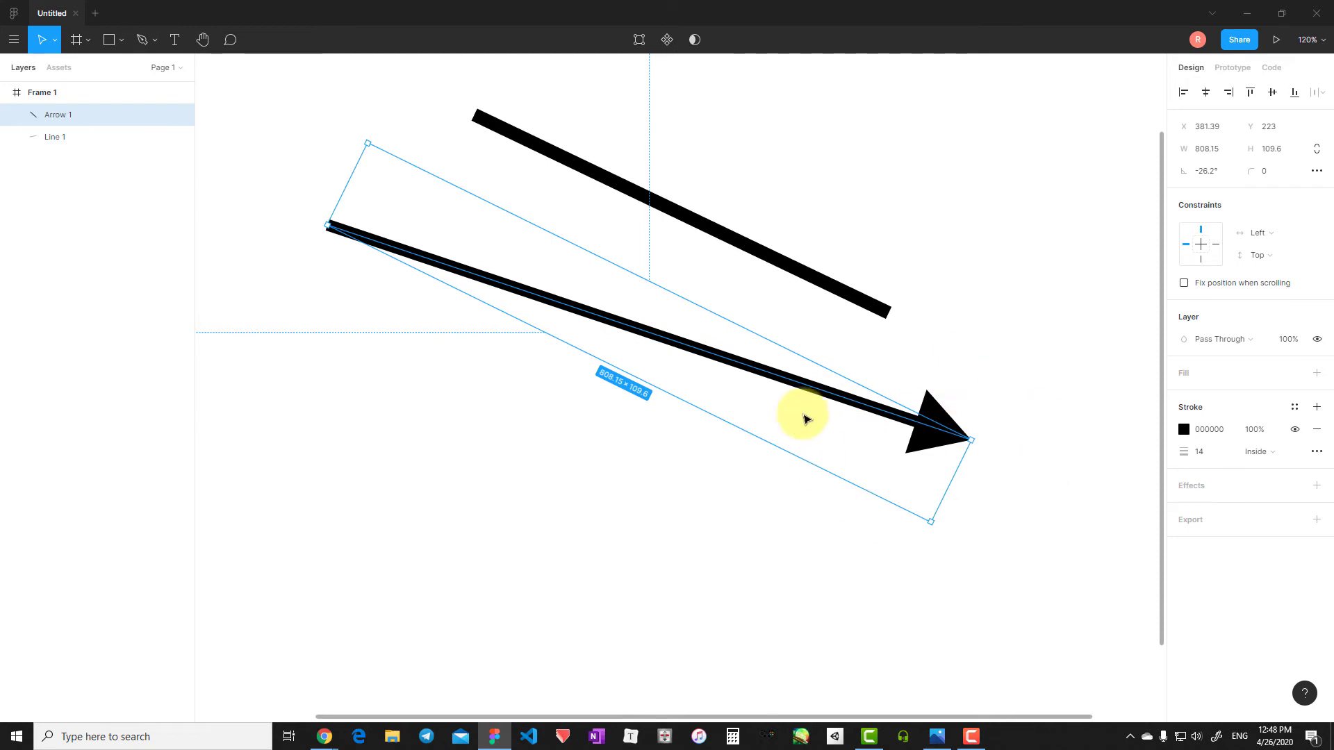
Step: Move the arrow's start point down and to the right
double_click(805, 417)
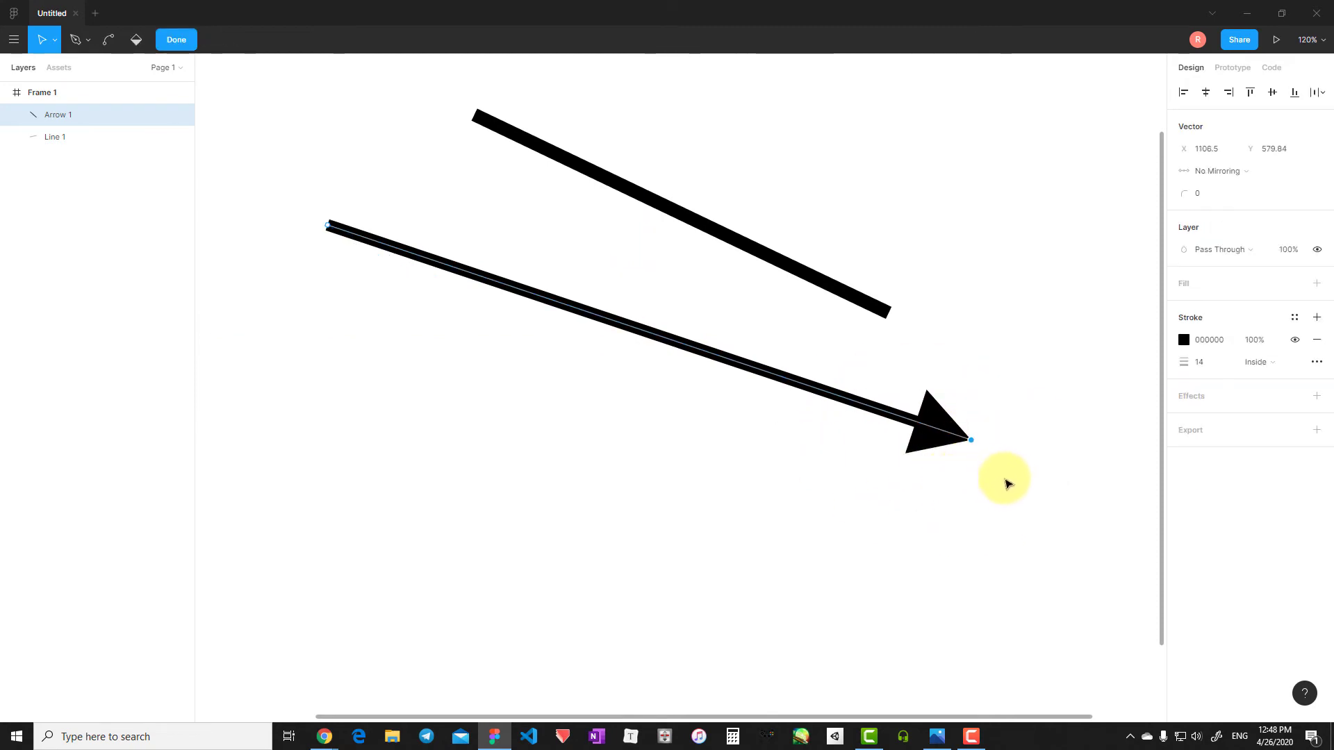
mouse_move(648, 331)
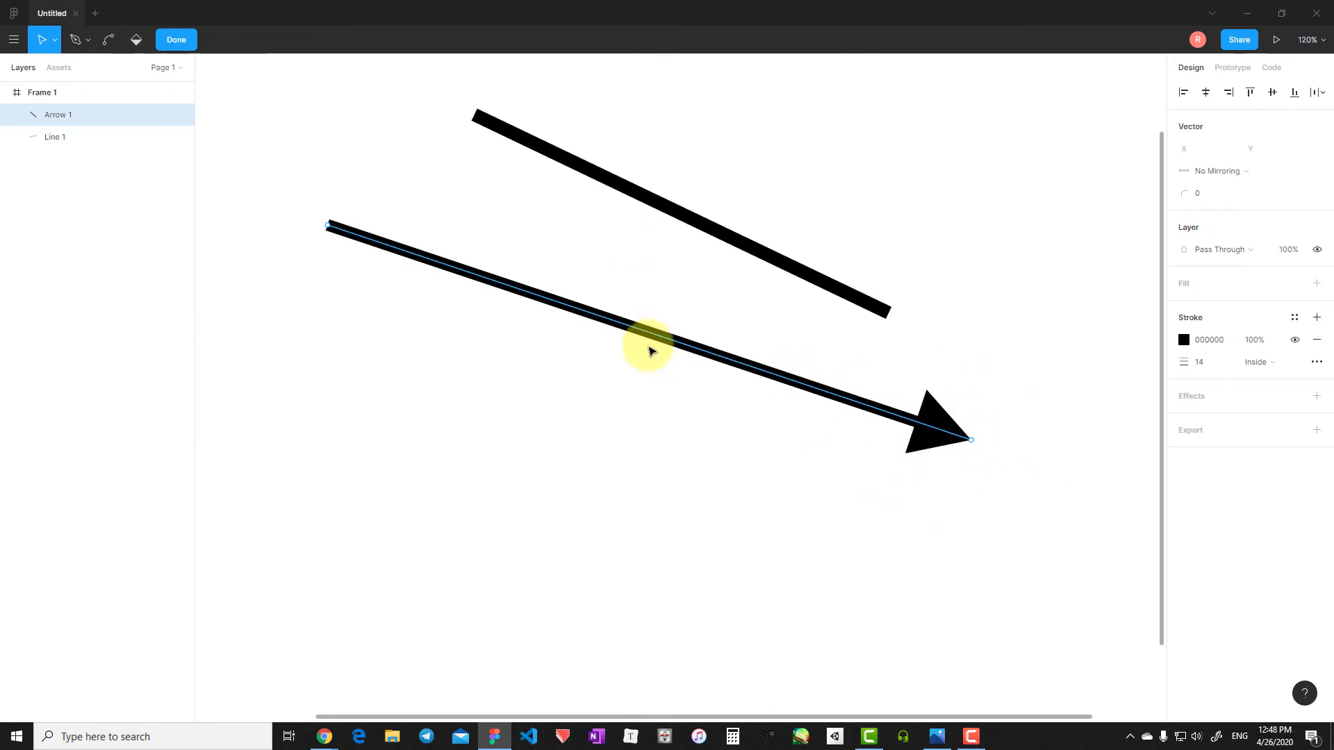
click(327, 225)
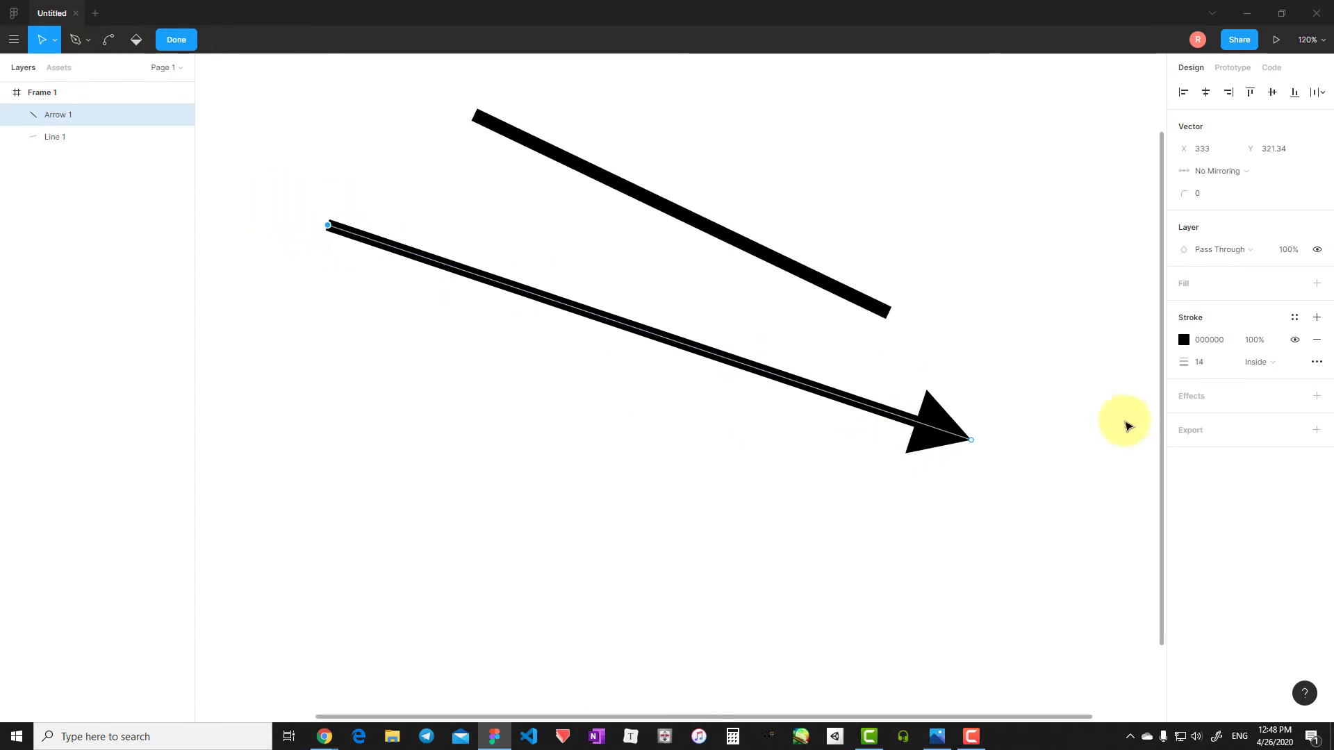
mouse_move(324, 225)
mouse_down()
mouse_move(445, 312)
mouse_move(440, 337)
mouse_up()
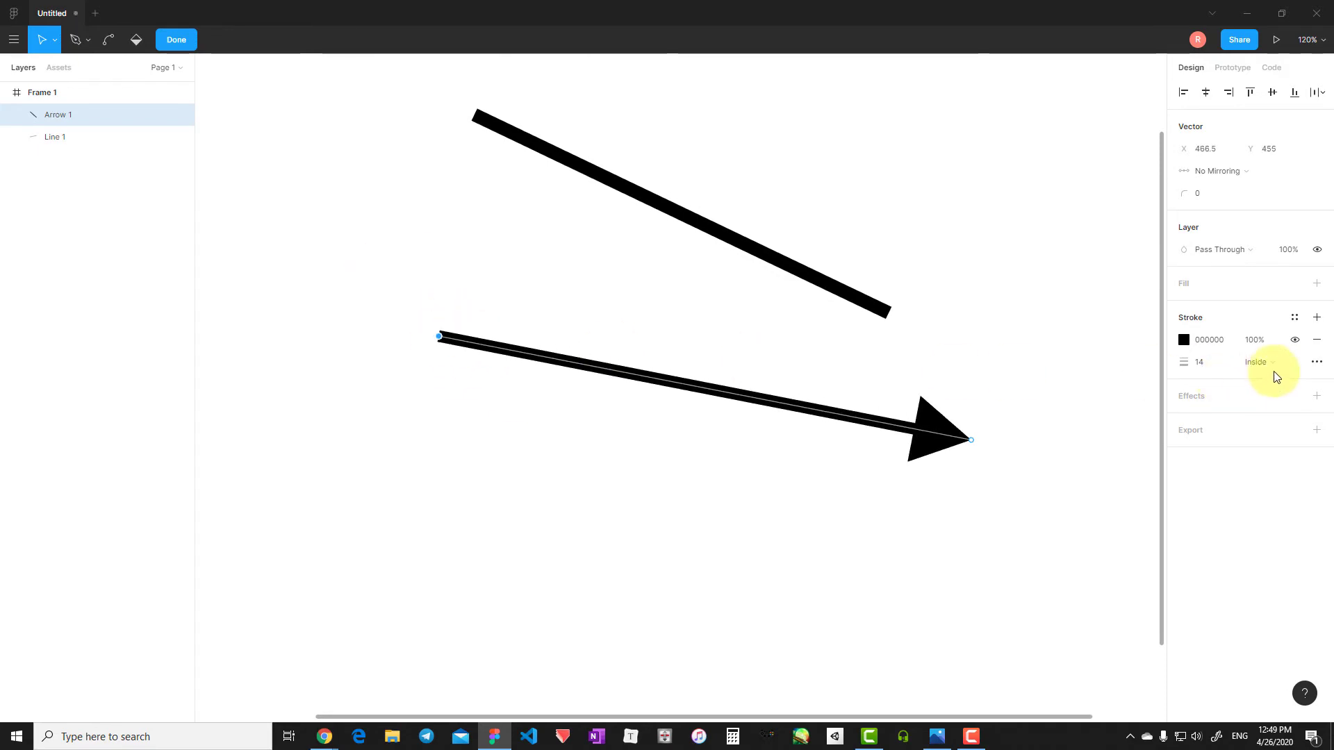
Step: Set the start point's cap to Line Arrow in Advanced Stroke
click(1317, 362)
click(1069, 414)
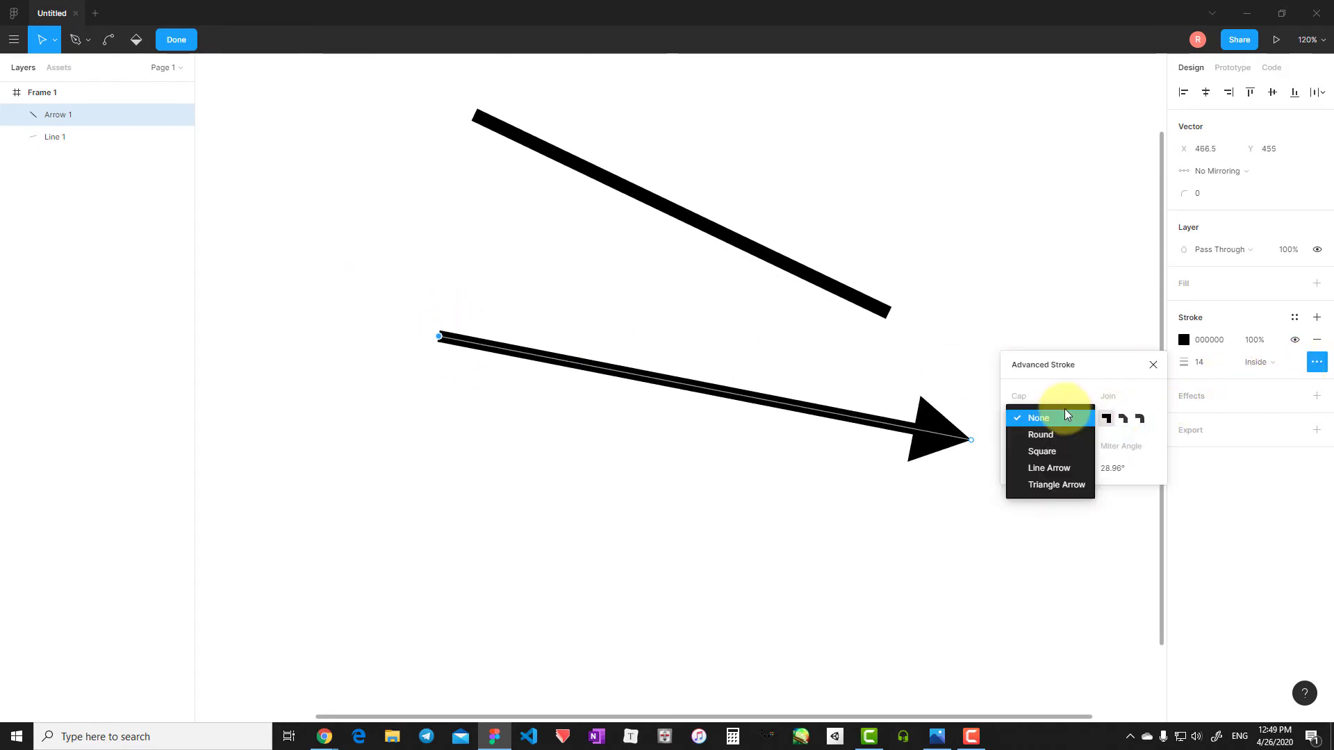
drag(1032, 390, 993, 303)
click(994, 302)
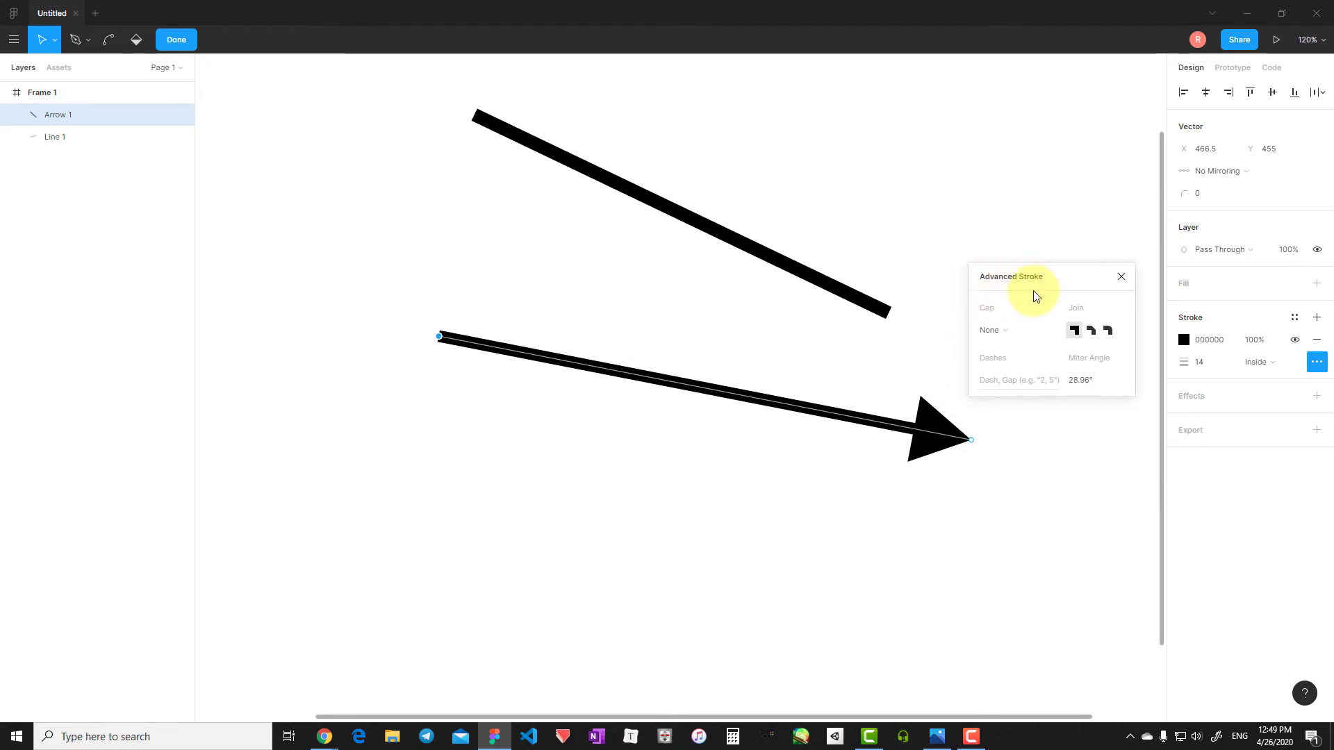
click(1009, 337)
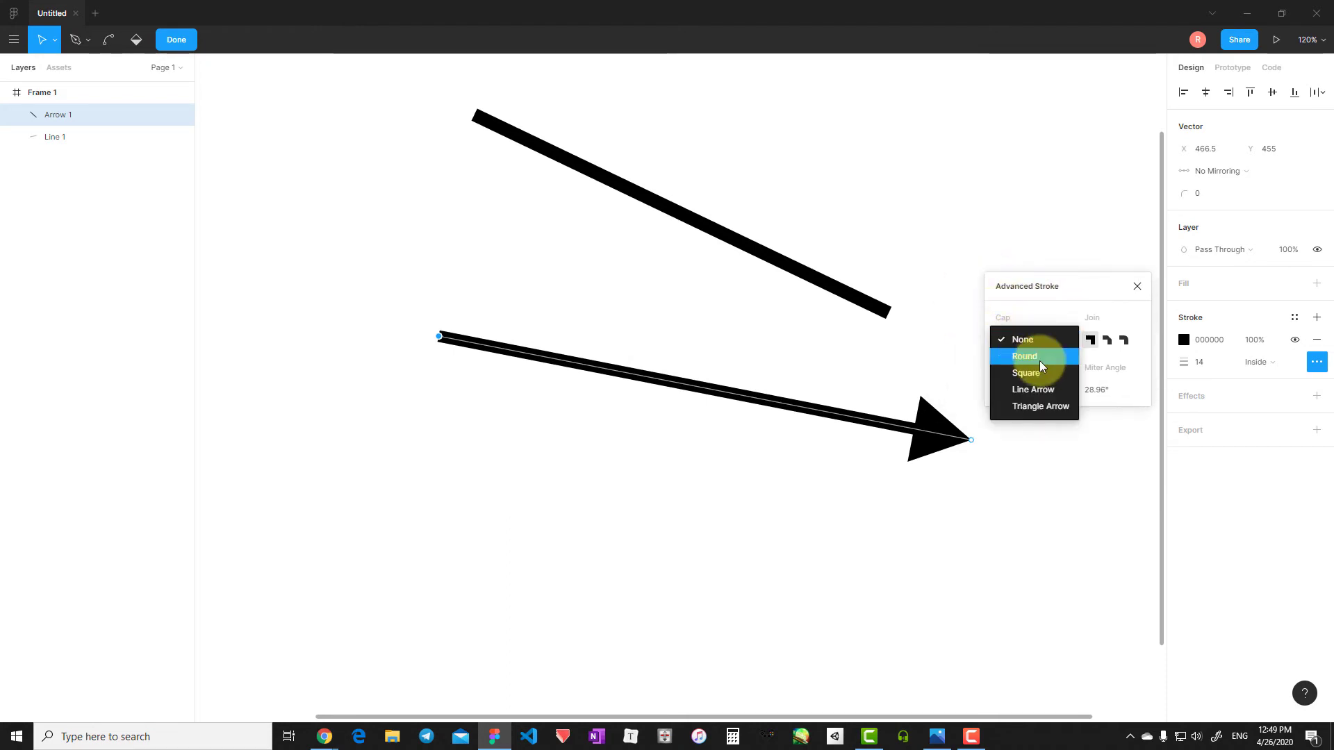
click(1042, 397)
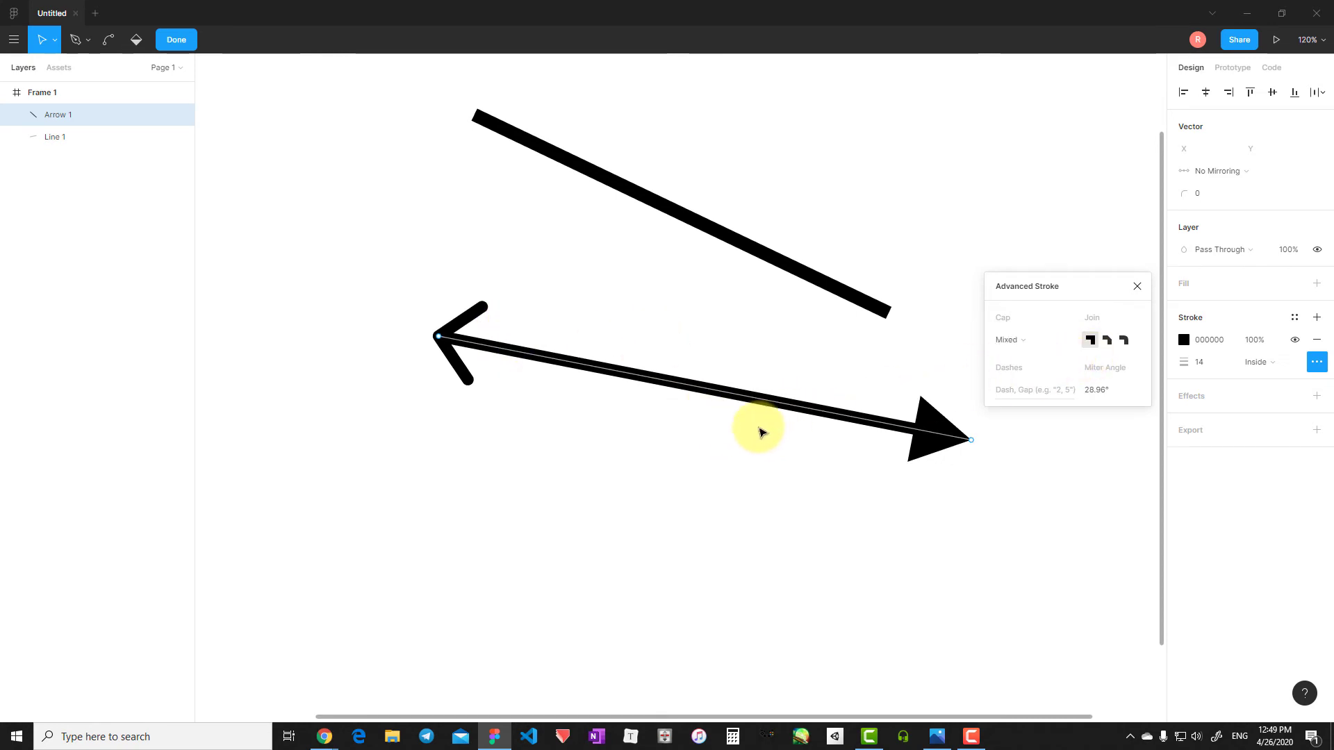
click(761, 432)
Step: Move the arrow down-left, then undo that move
click(595, 396)
drag(761, 413, 731, 453)
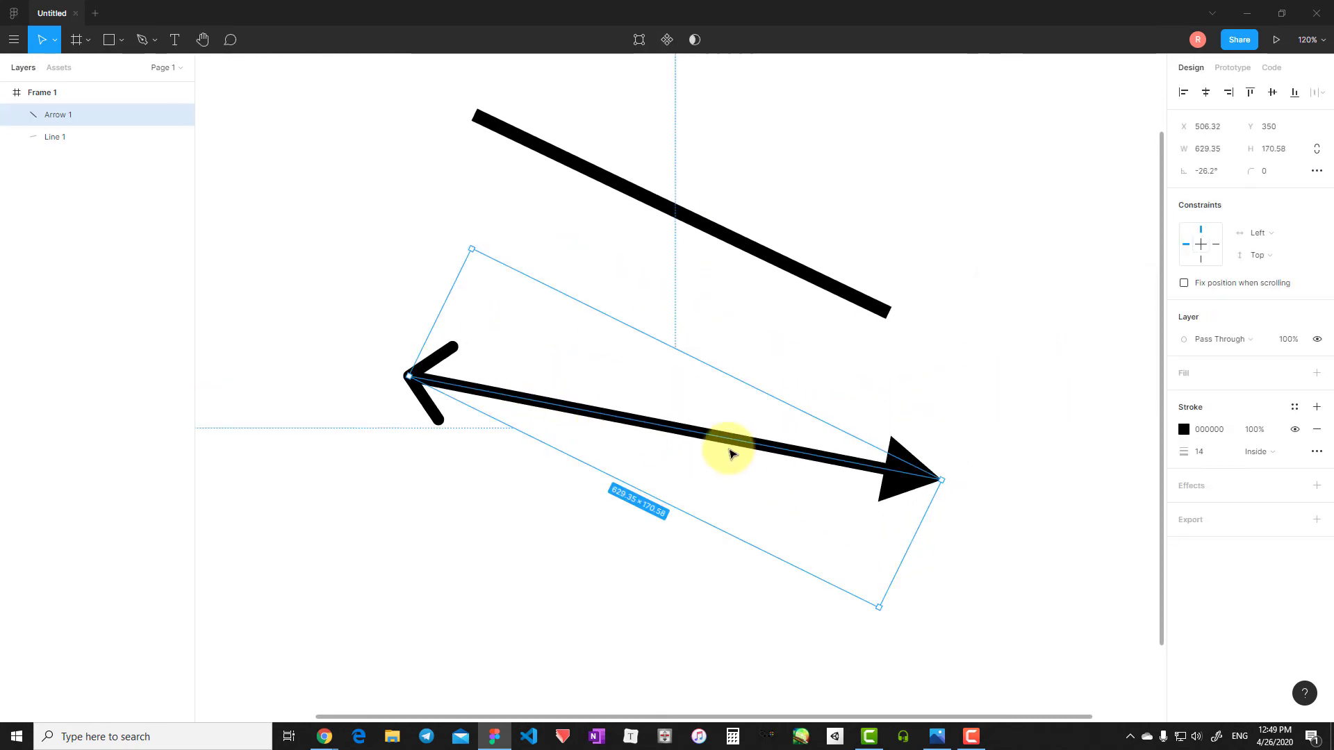
key(ctrl+z)
key(Escape)
Step: Add three bends to the arrow by dragging its segment midpoints
double_click(702, 380)
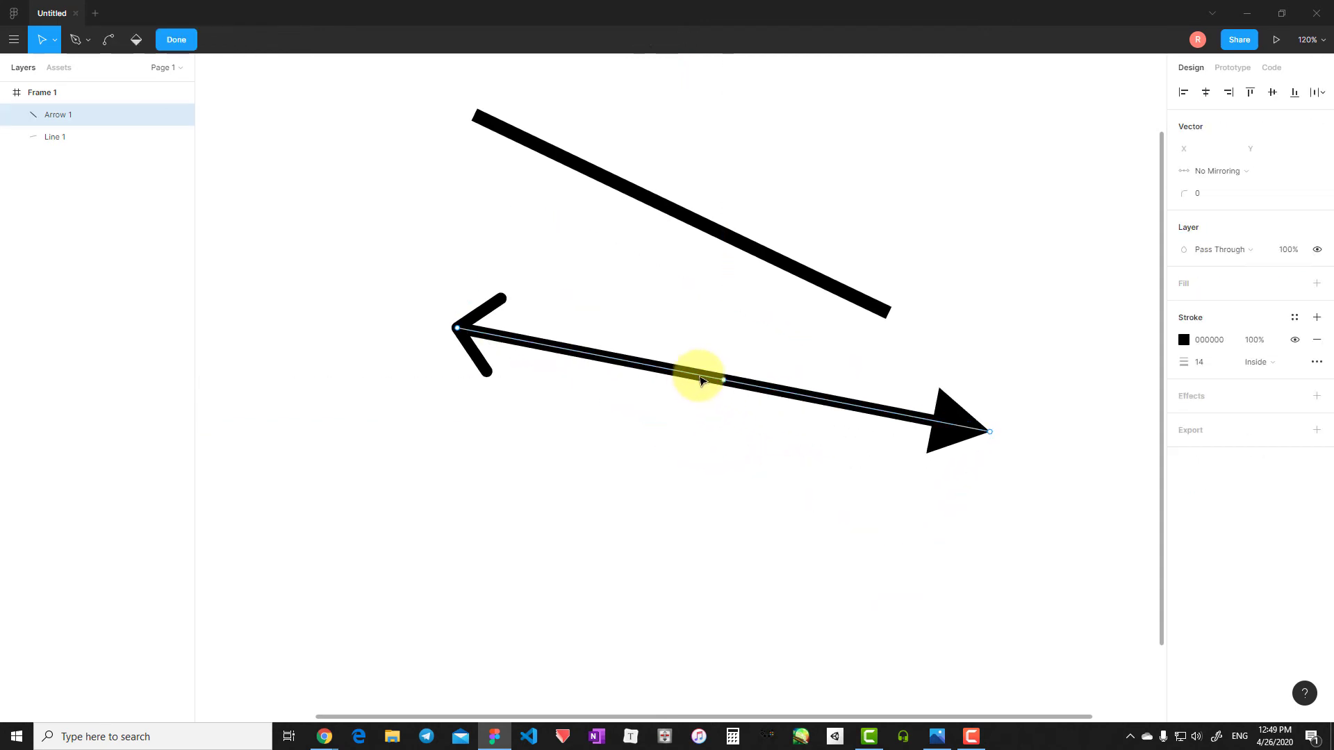
drag(725, 384, 467, 453)
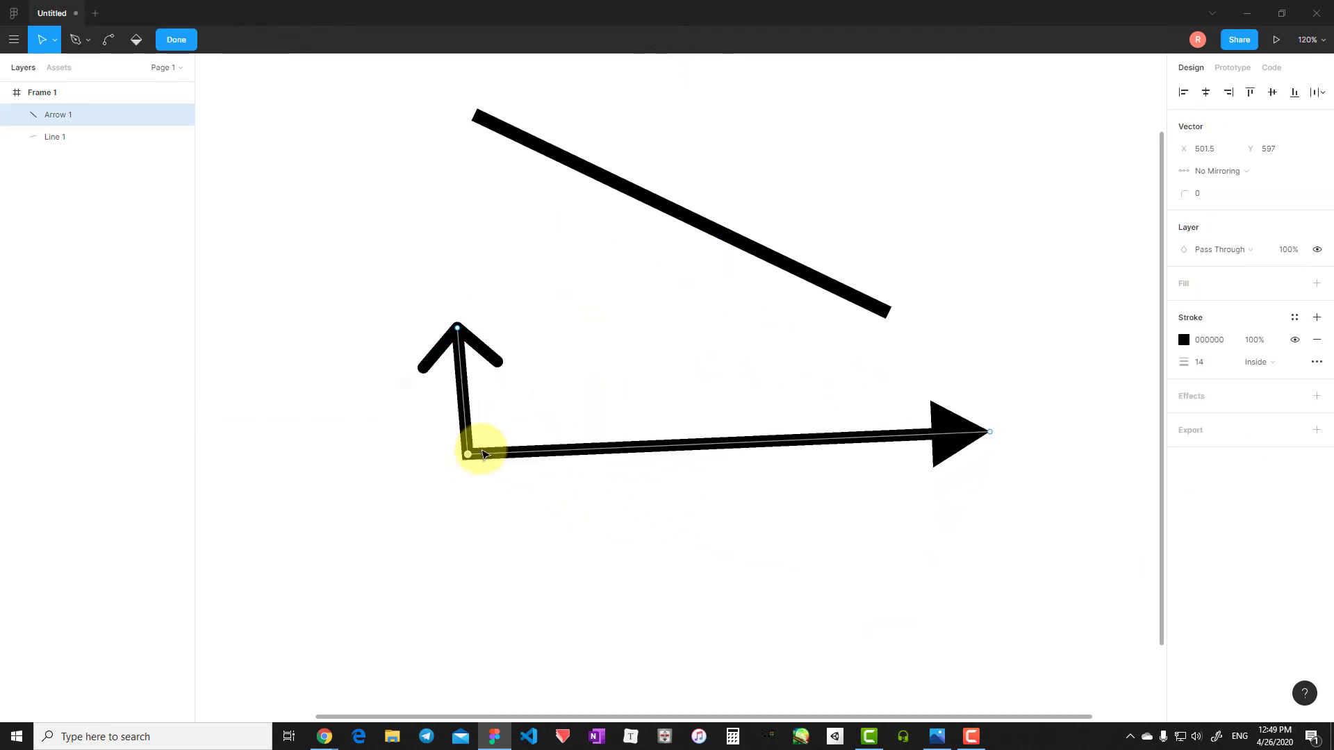
drag(728, 443, 622, 547)
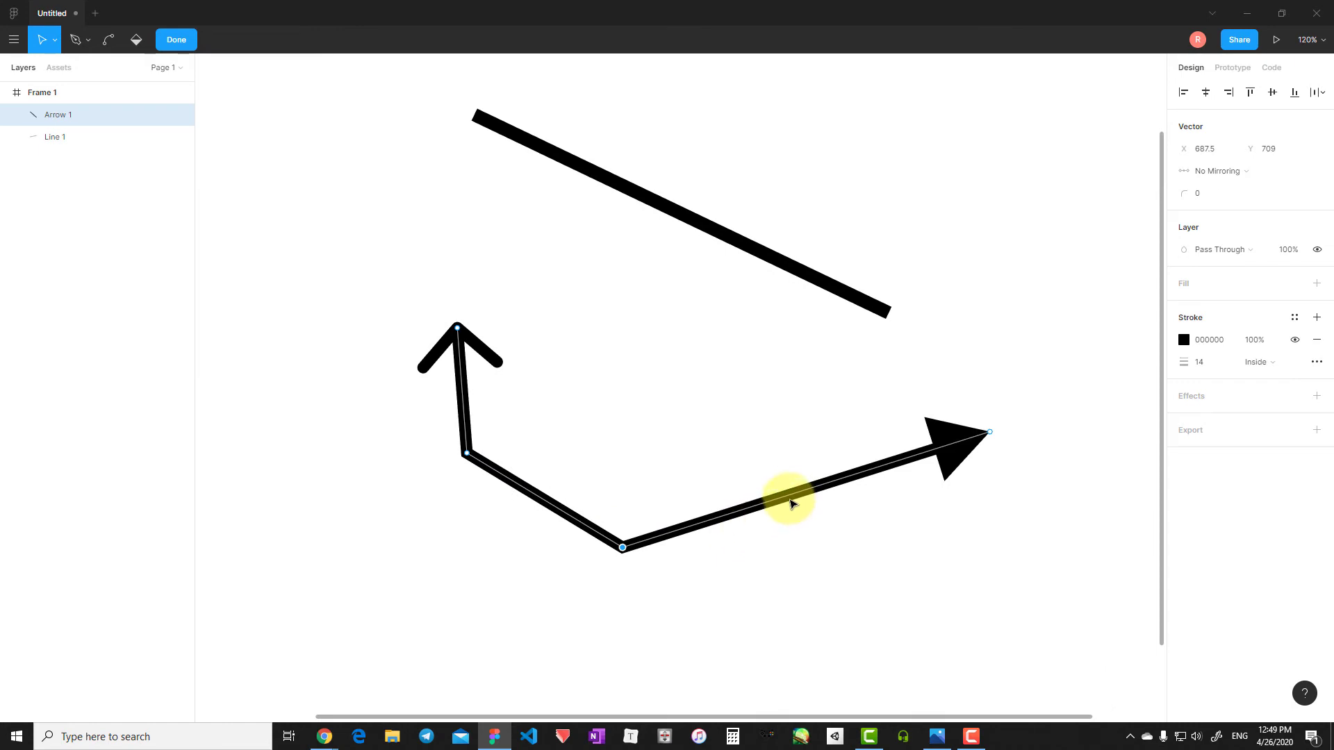
drag(806, 493, 832, 568)
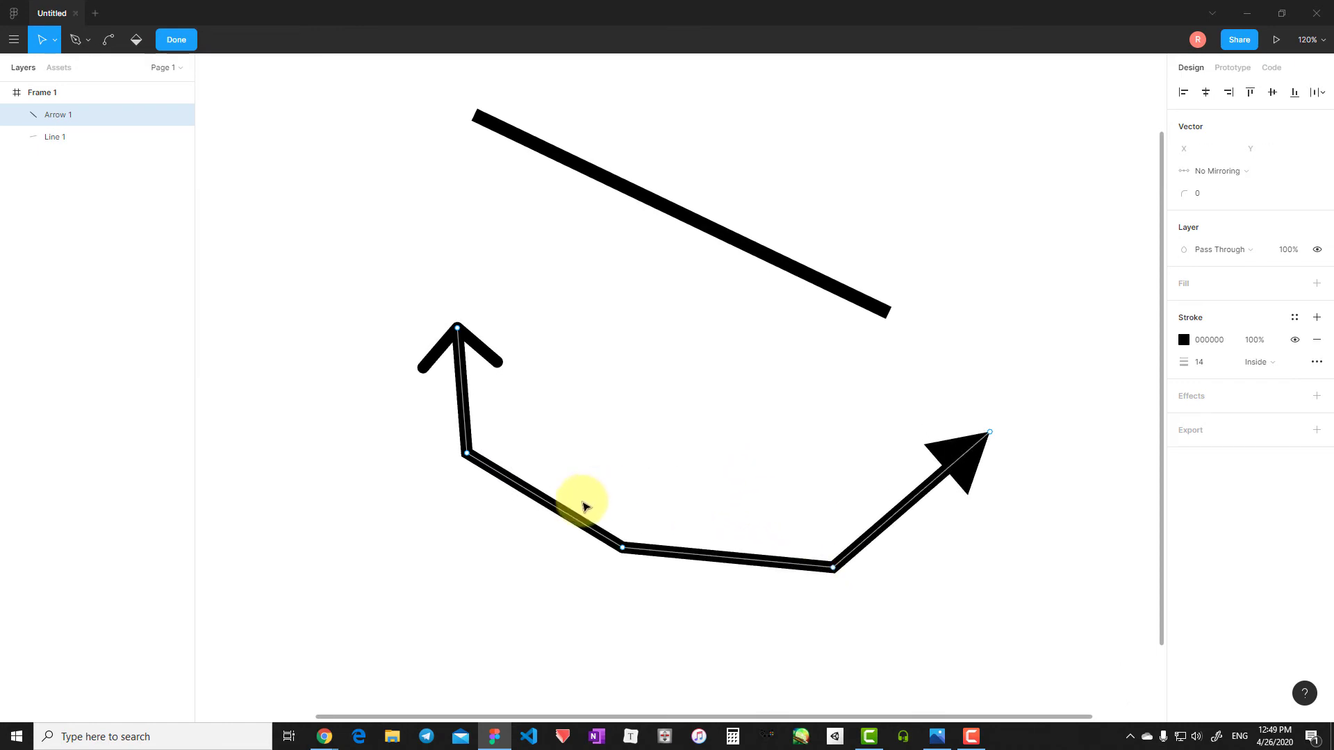
click(666, 485)
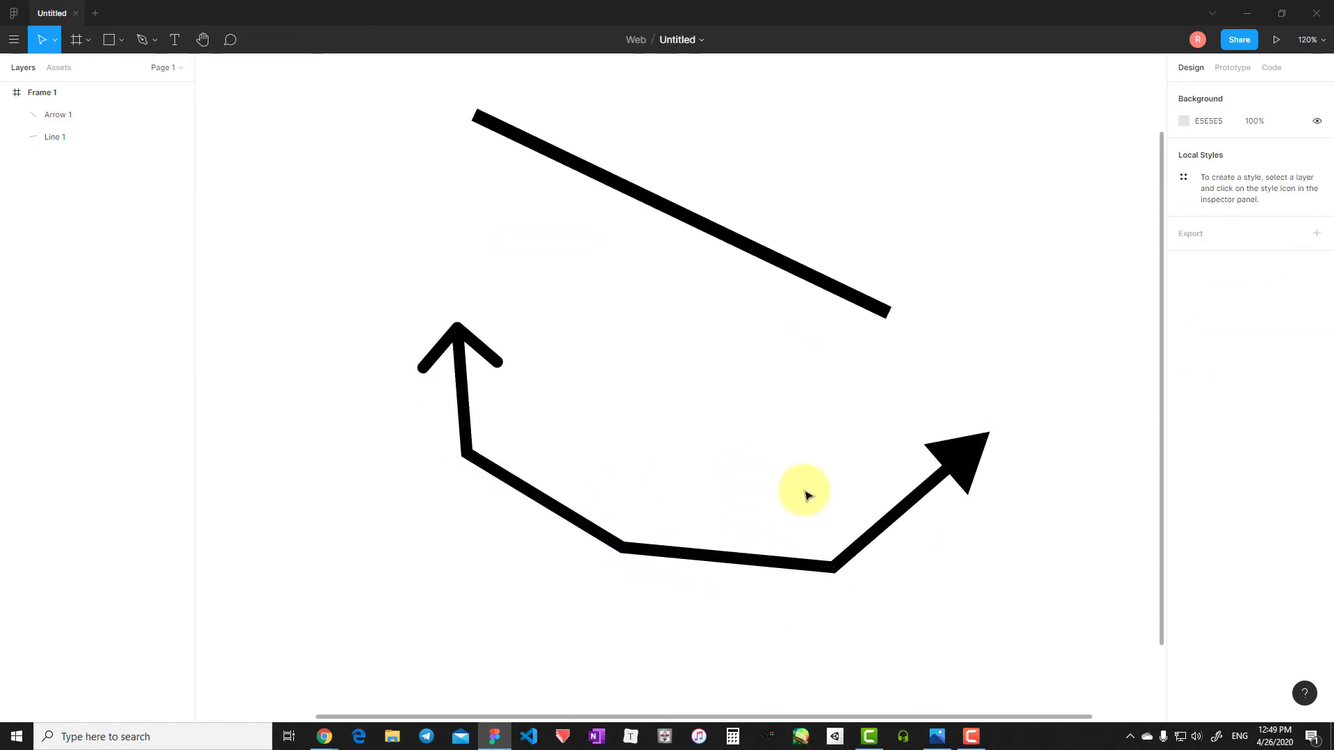
Step: Pull the arrow's triangle tip up toward the upper right
double_click(966, 448)
mouse_move(994, 432)
mouse_down()
mouse_move(1106, 313)
mouse_move(995, 236)
mouse_up()
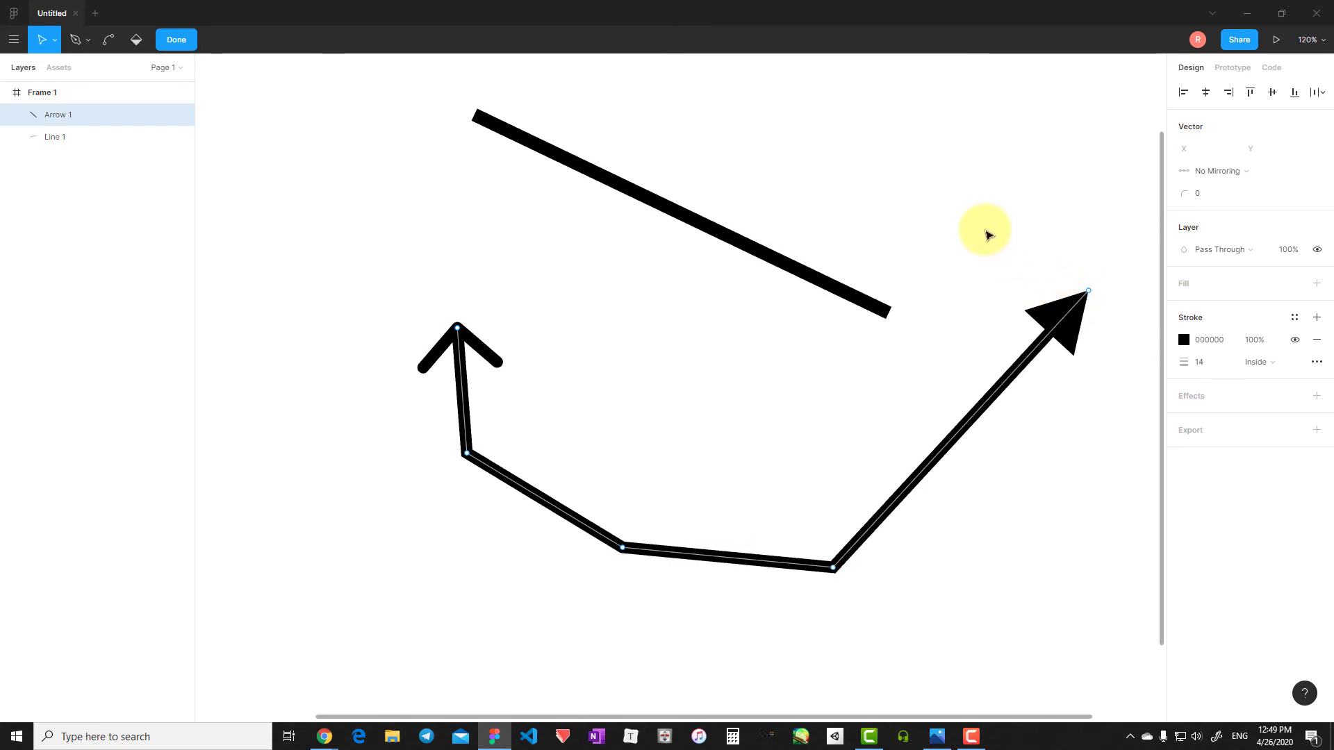
ctrl+scroll(907, 358, down, 3)
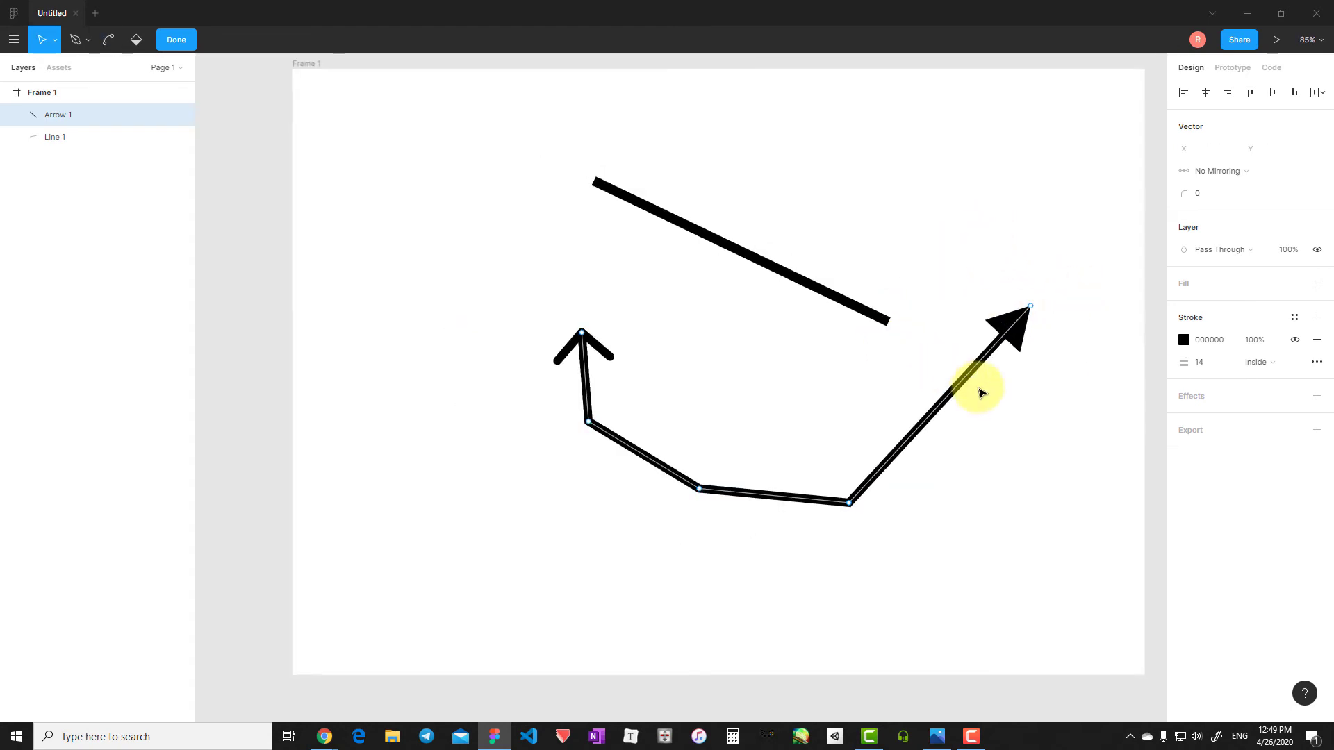
Step: Draw a new branch from the arrow's diagonal bend down to the lower right
click(973, 394)
click(909, 435)
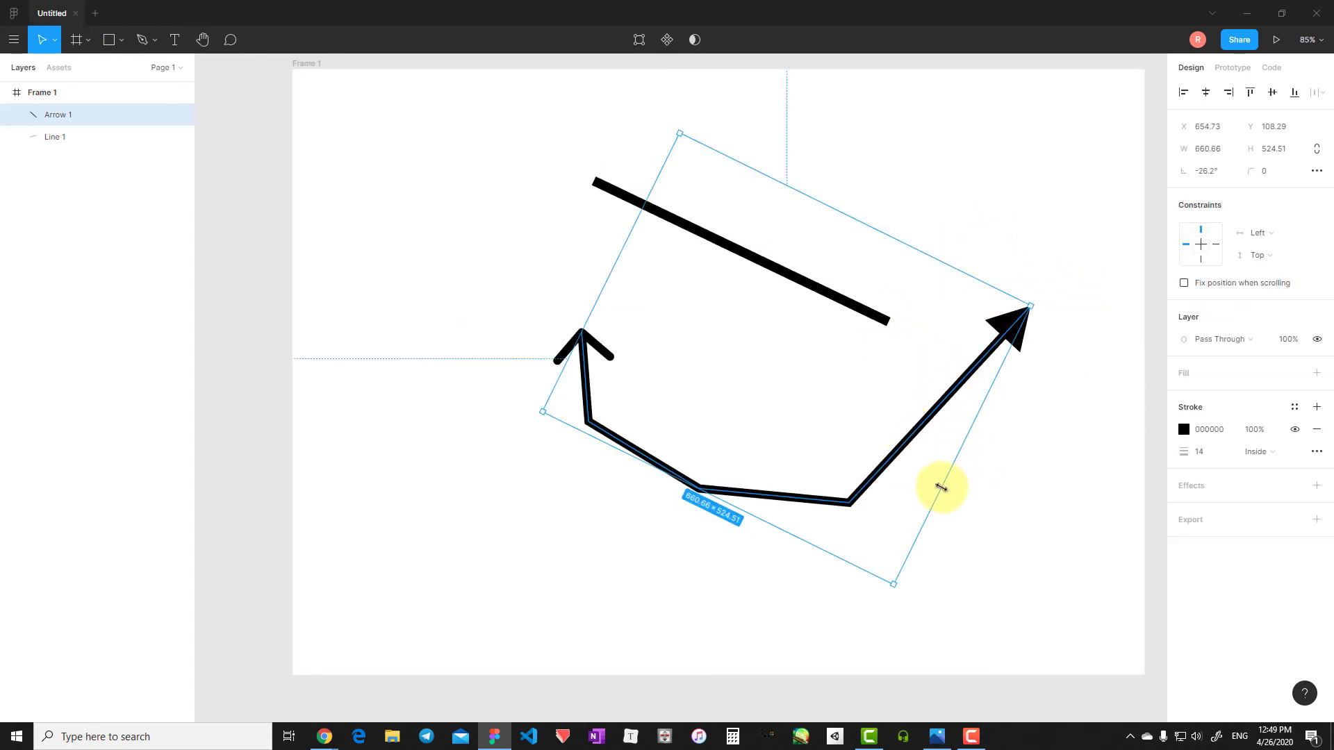
click(142, 39)
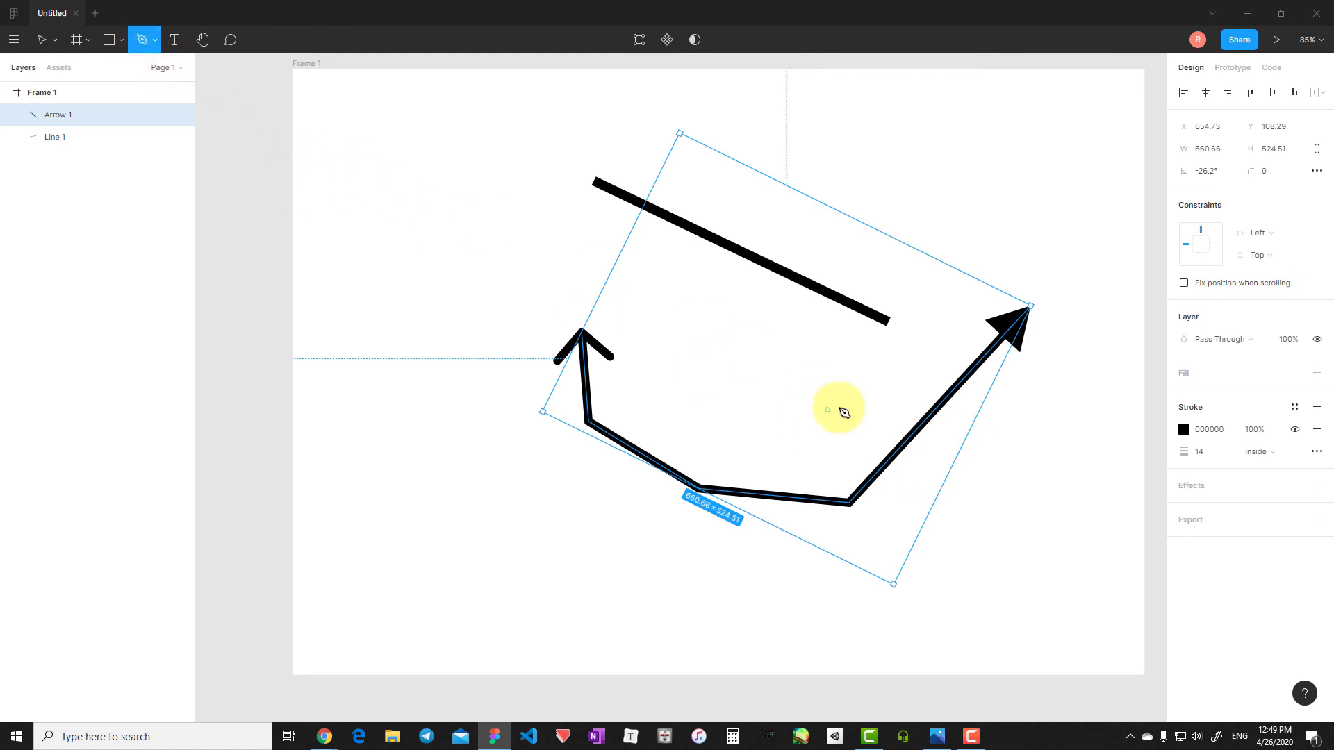
key(Escape)
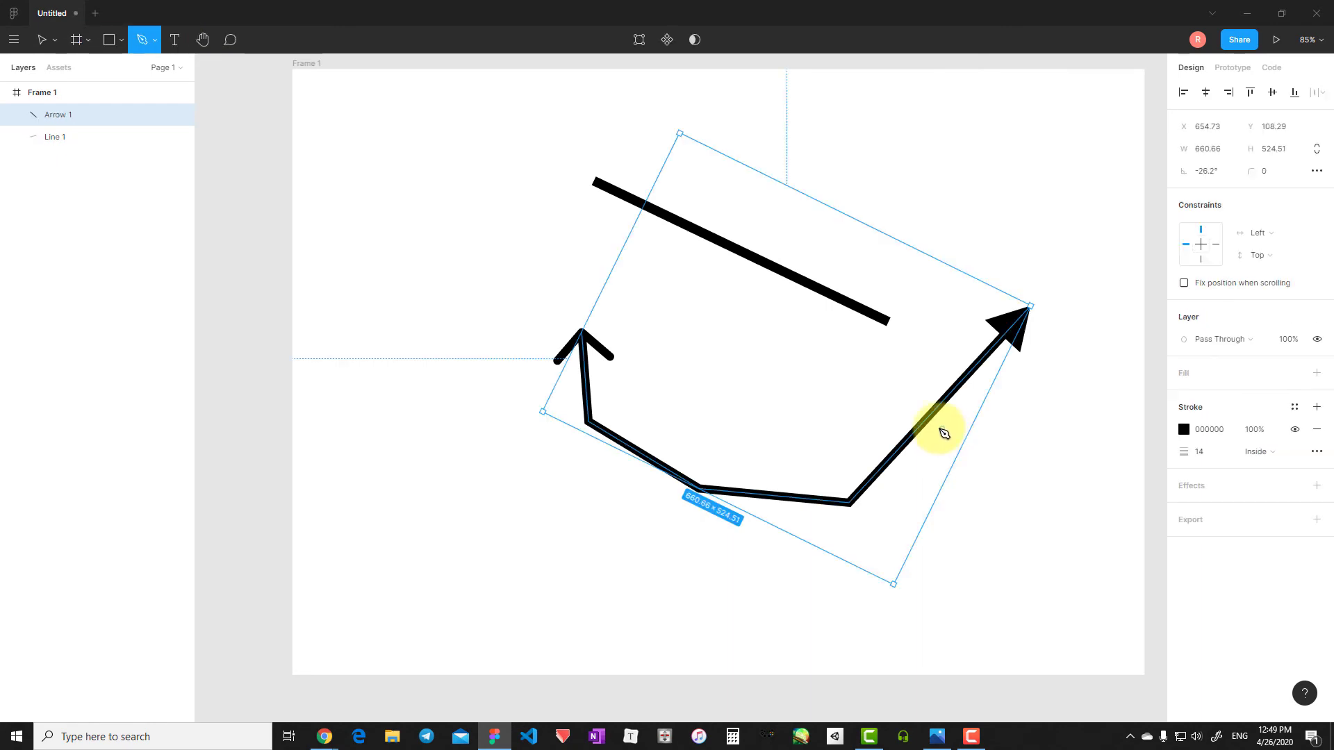
double_click(930, 418)
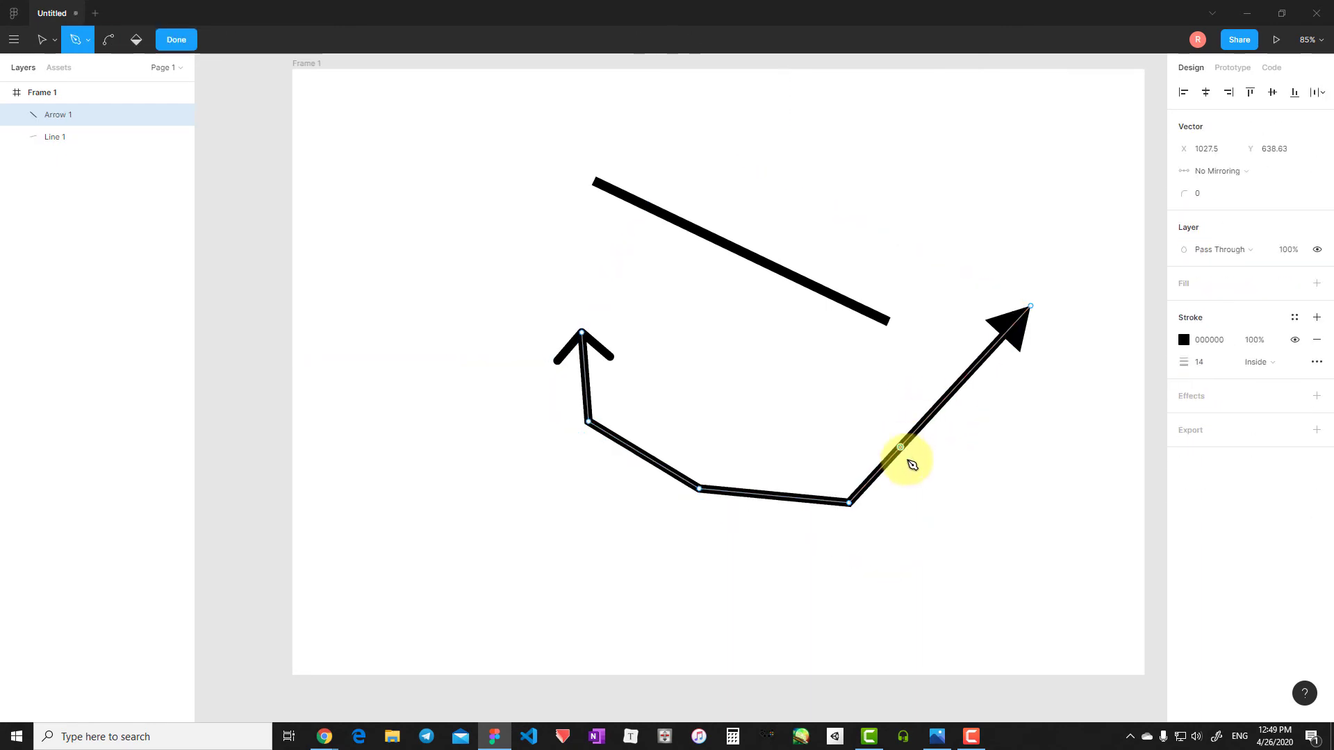
click(1031, 545)
key(Escape)
key(Escape)
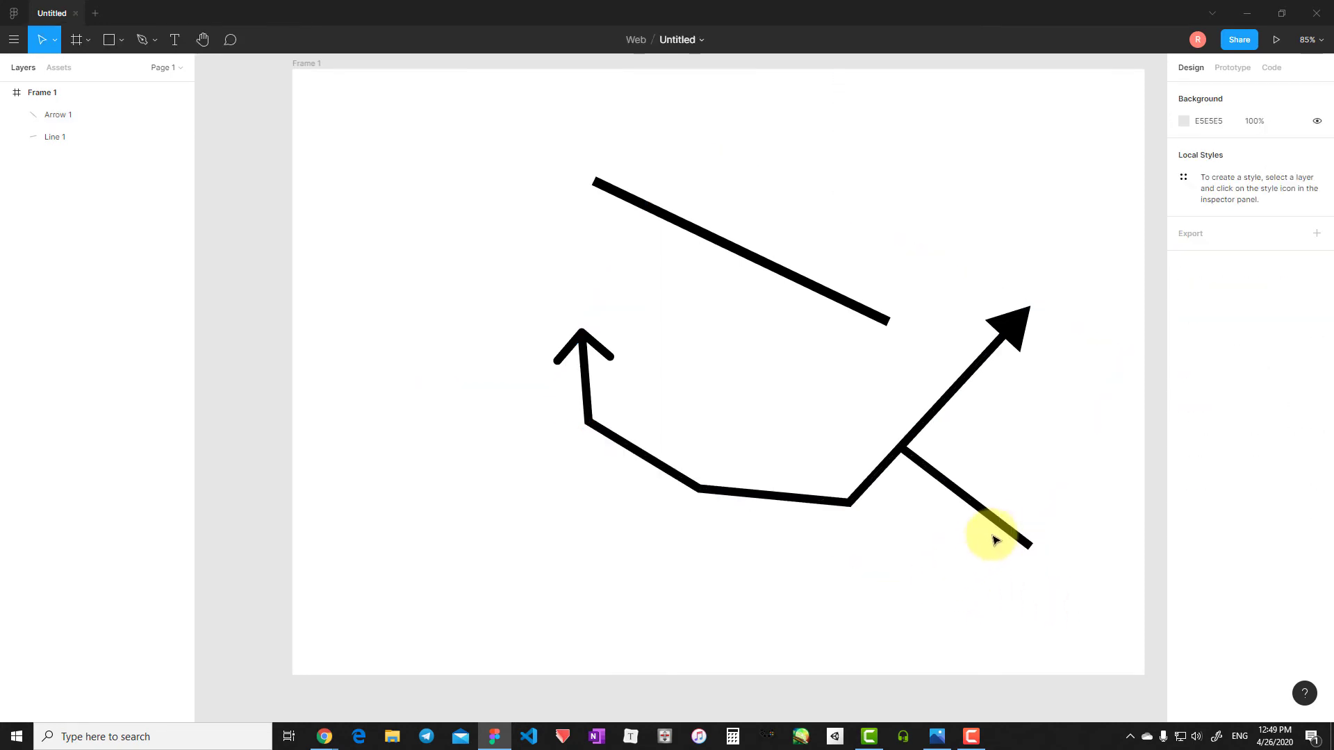
Step: Give the branch end a Triangle Arrow cap and nudge the arrow up-left
click(995, 541)
drag(1077, 522, 985, 595)
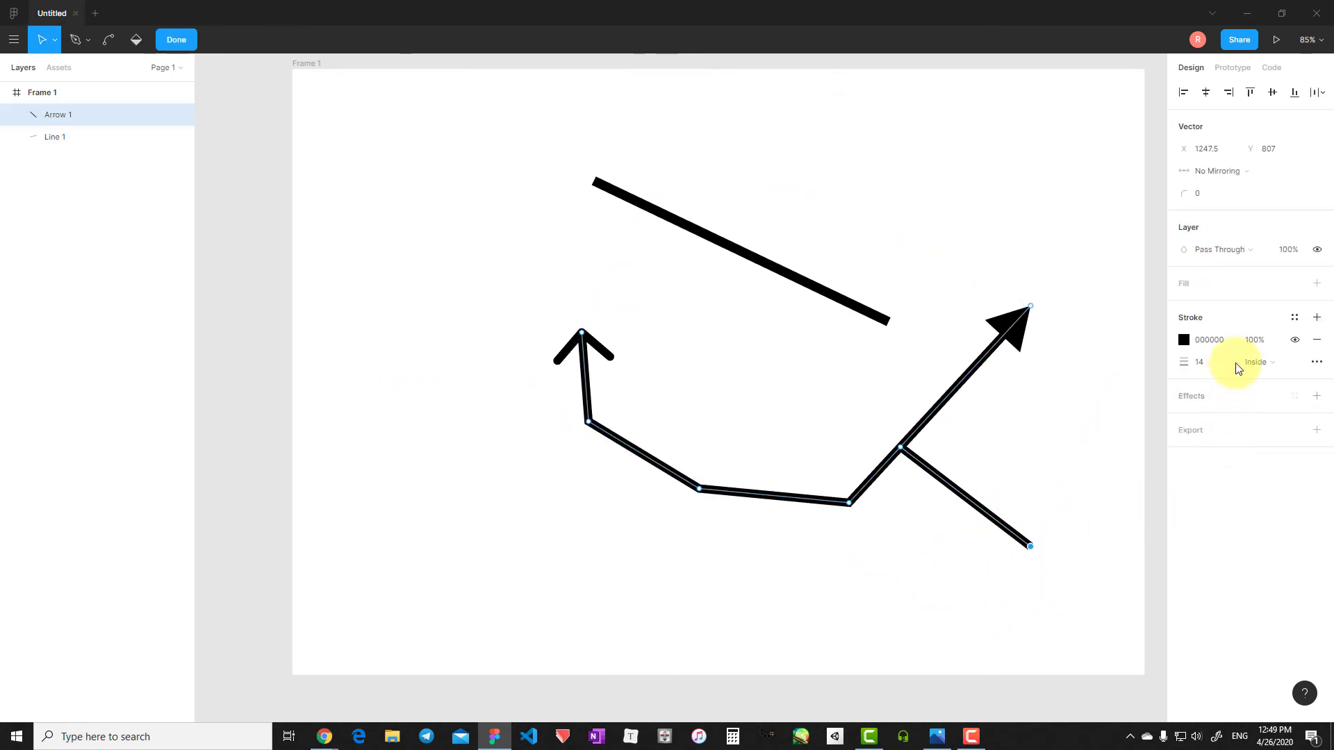
click(1316, 362)
click(1042, 417)
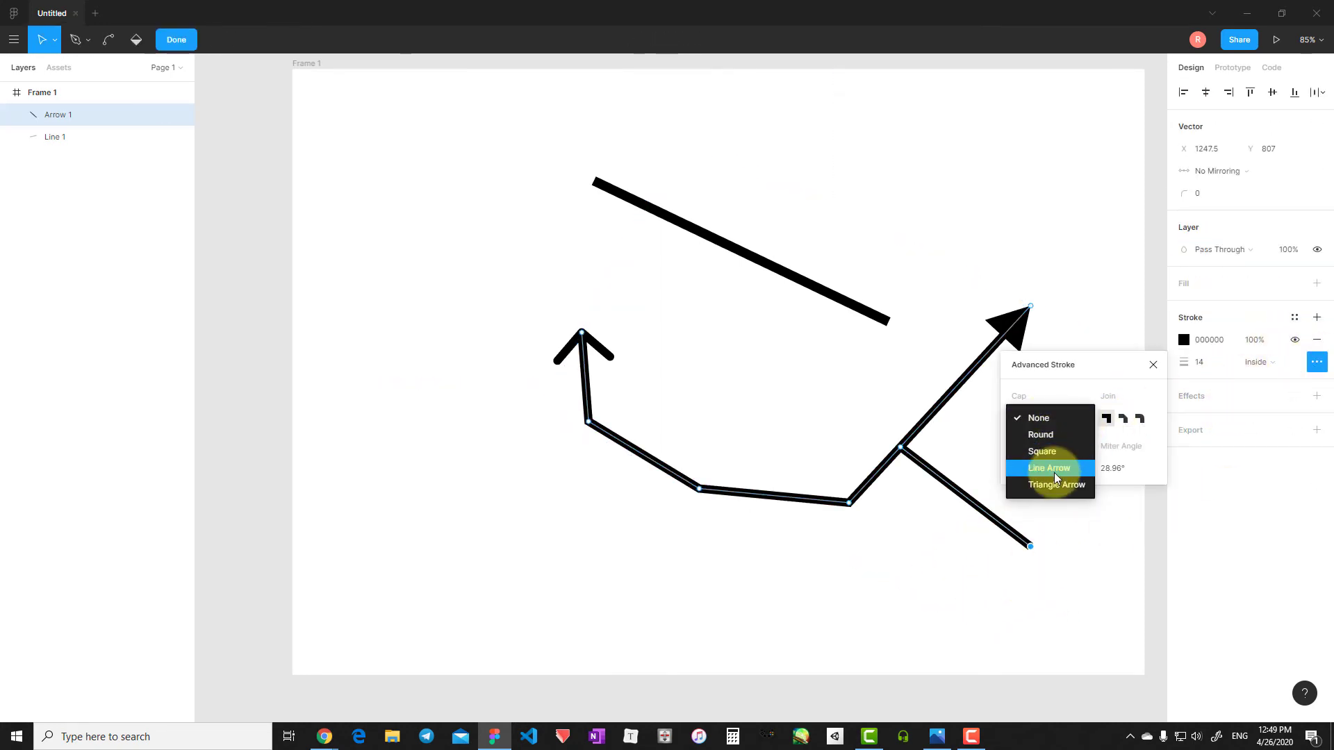
click(1064, 491)
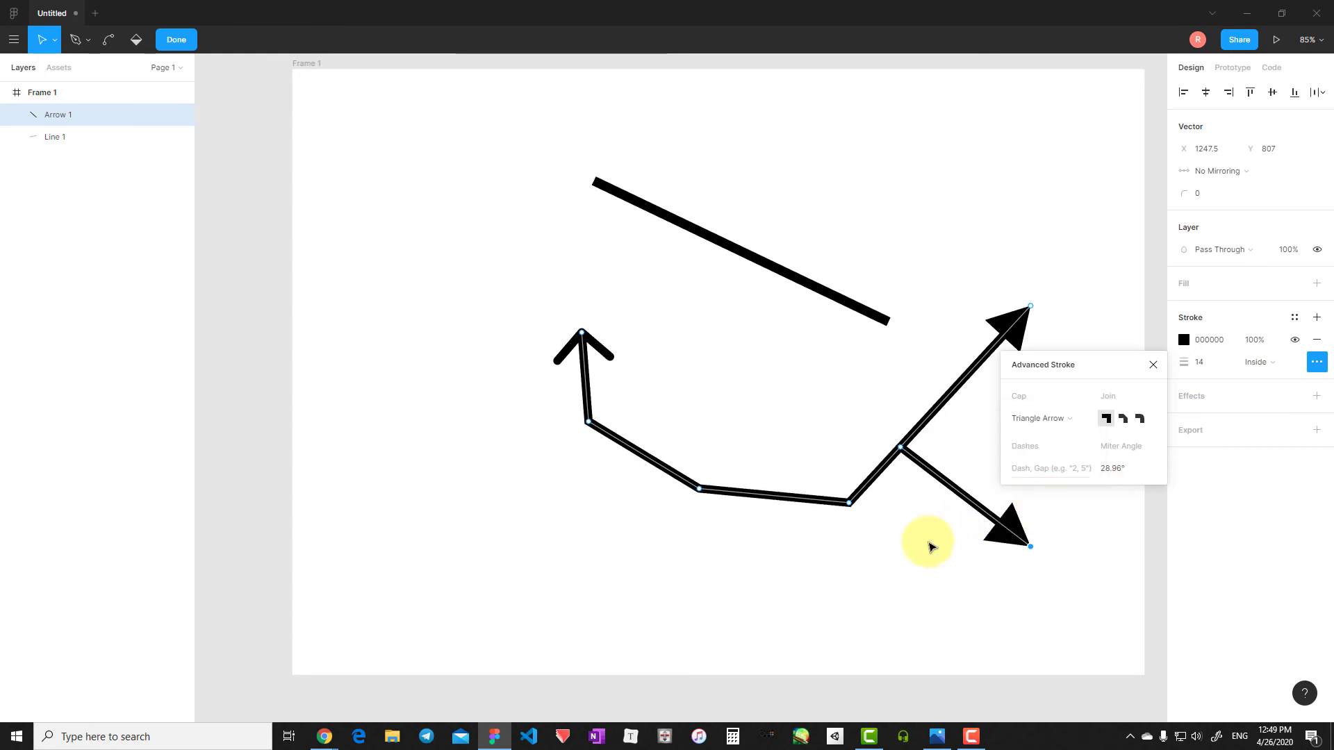
key(Escape)
key(Escape)
drag(983, 492, 964, 442)
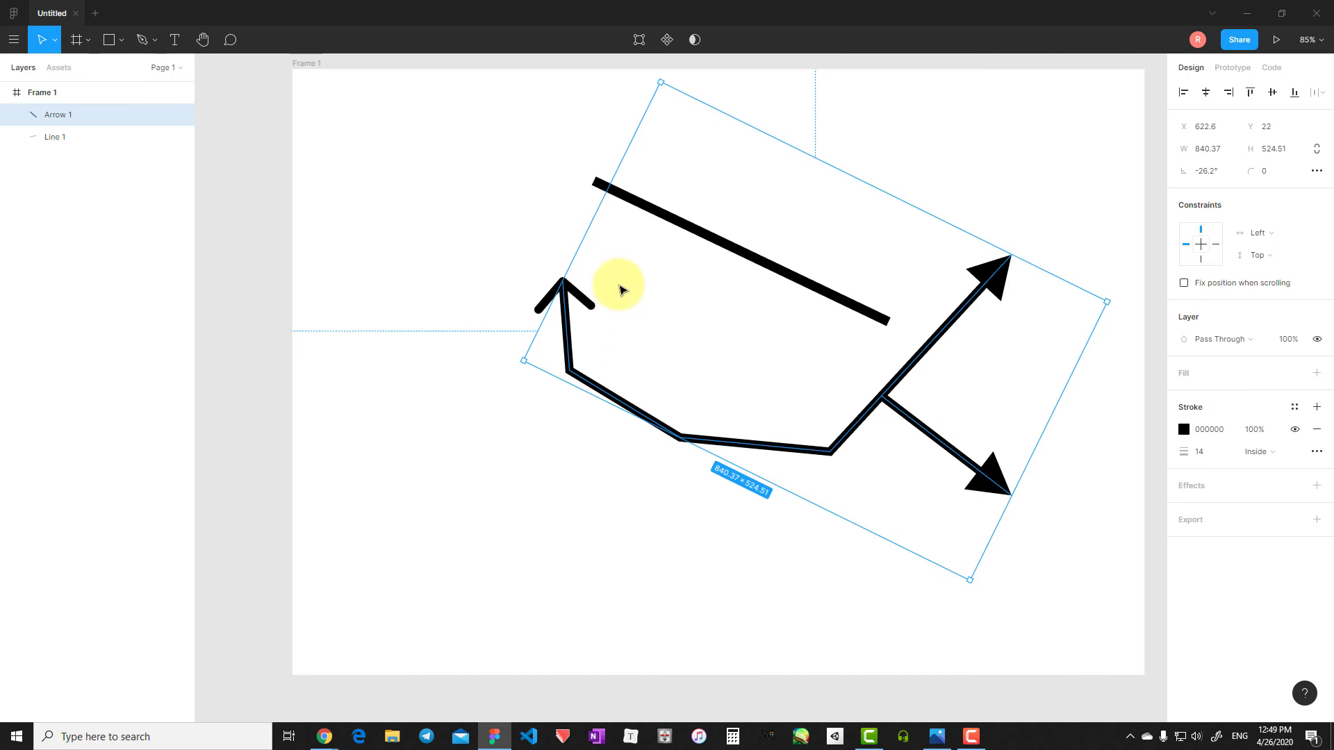
Step: Select everything in the frame and delete the arrow and the heavy line
click(559, 256)
key(ctrl+a)
key(Delete)
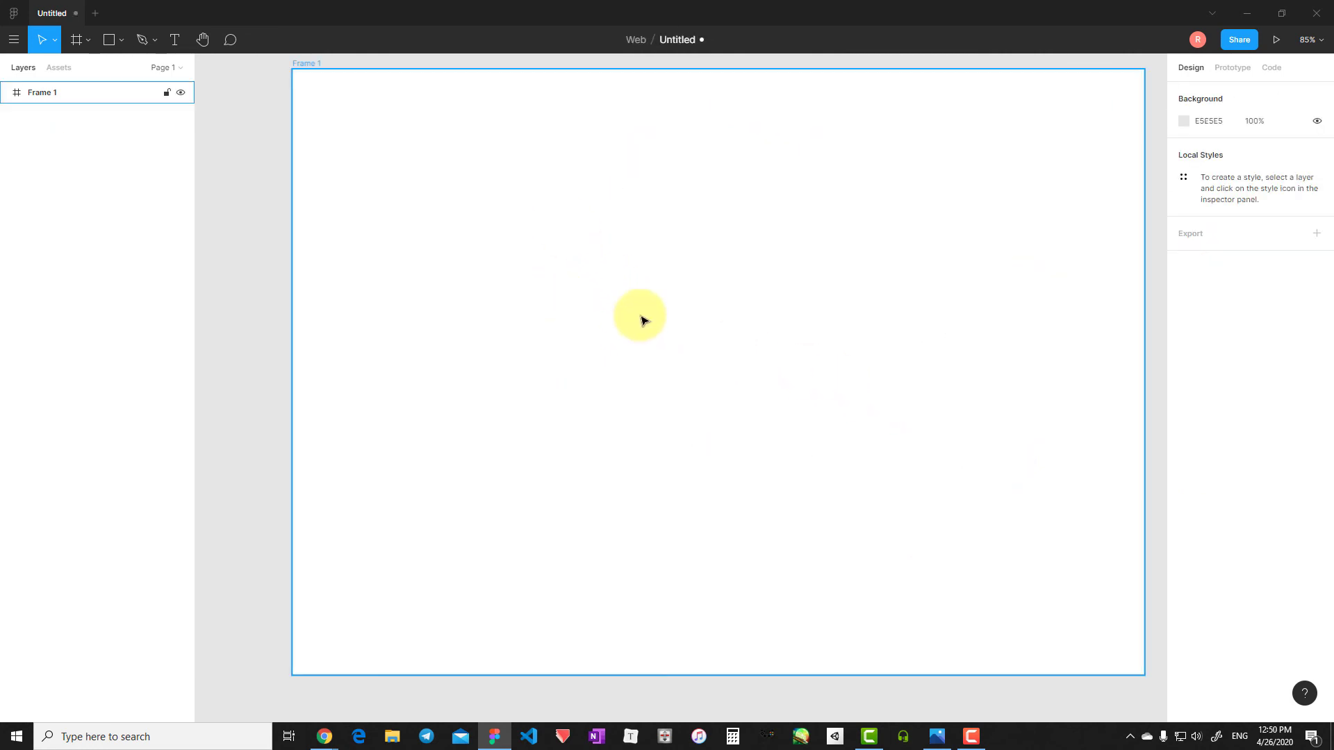
Step: Draw a test line across the top of the frame, then delete it
click(121, 39)
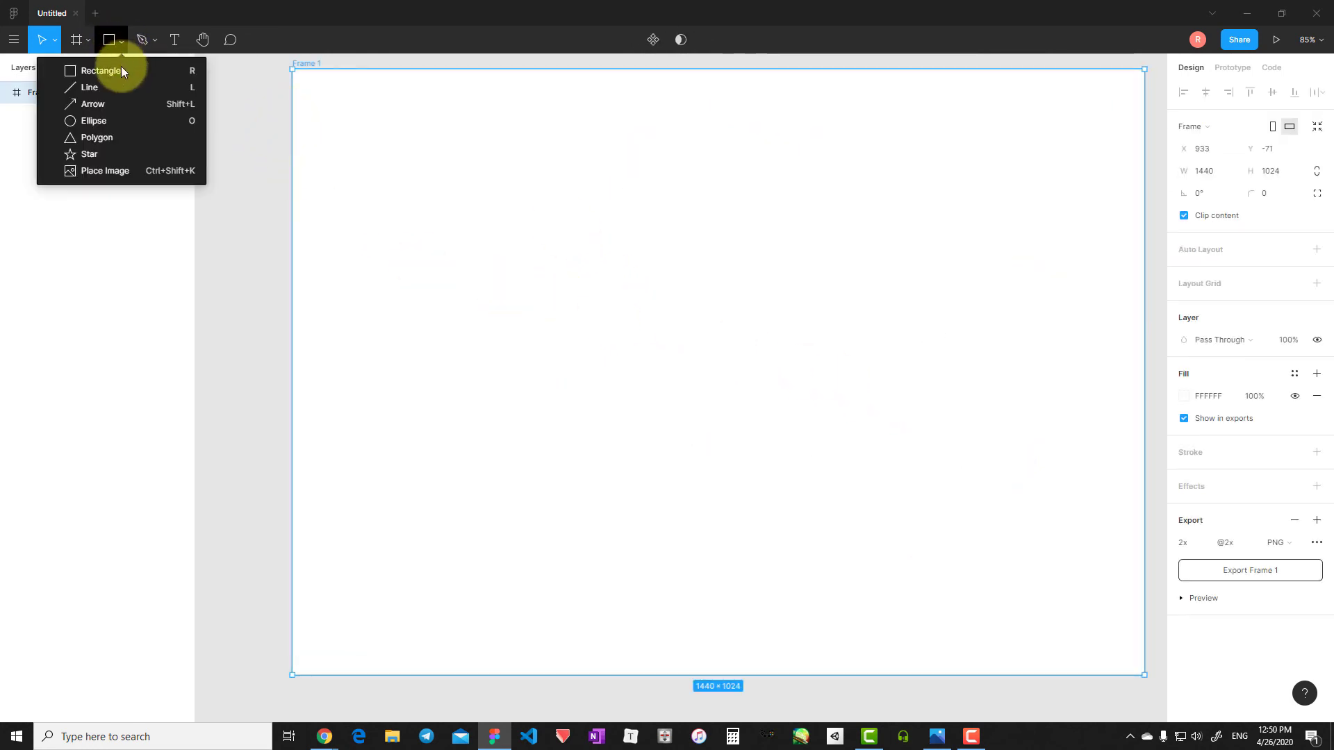
click(99, 90)
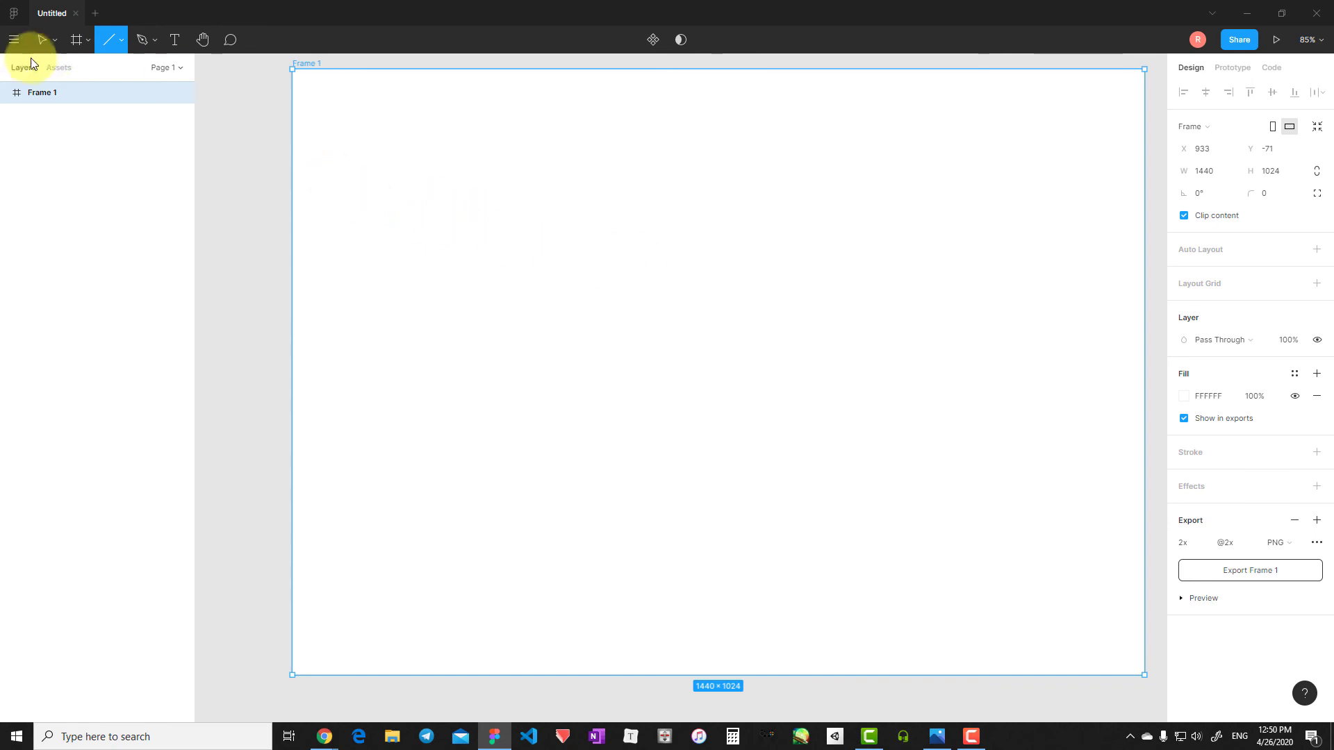
drag(428, 218, 935, 210)
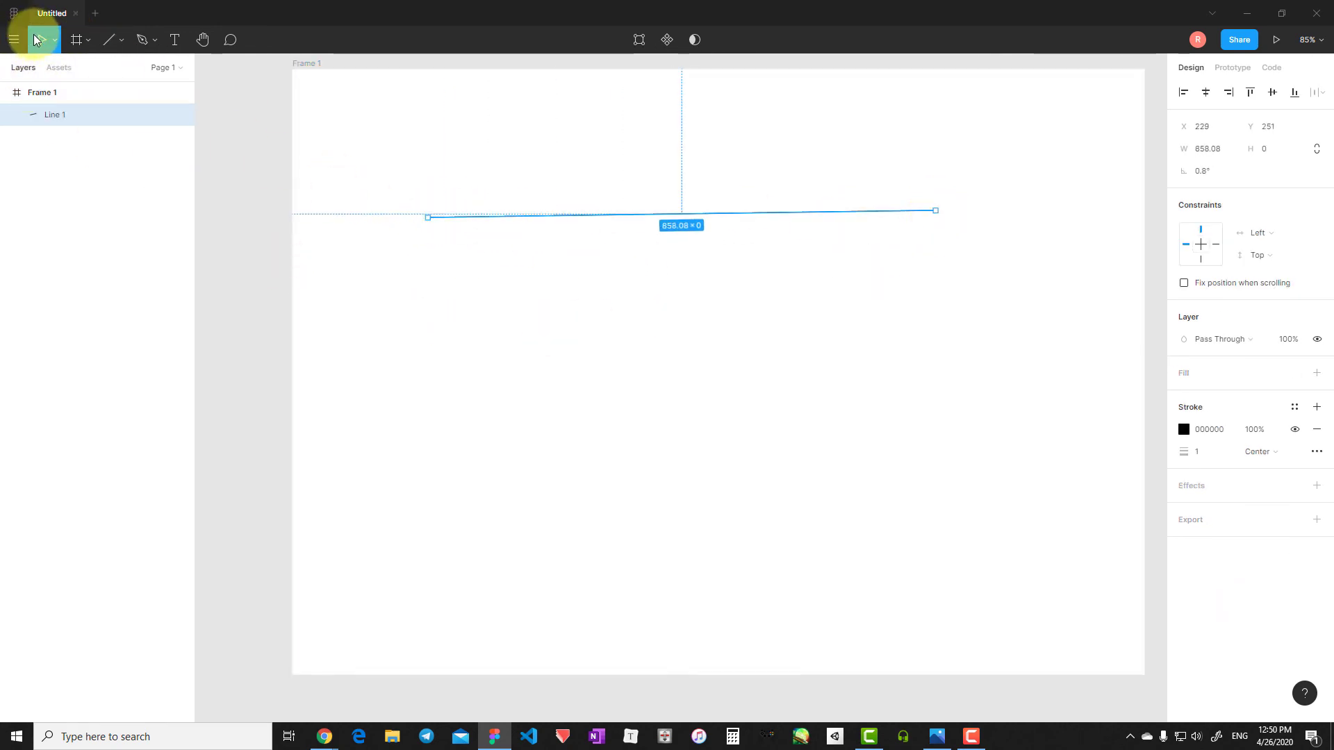
click(271, 218)
click(681, 213)
key(Delete)
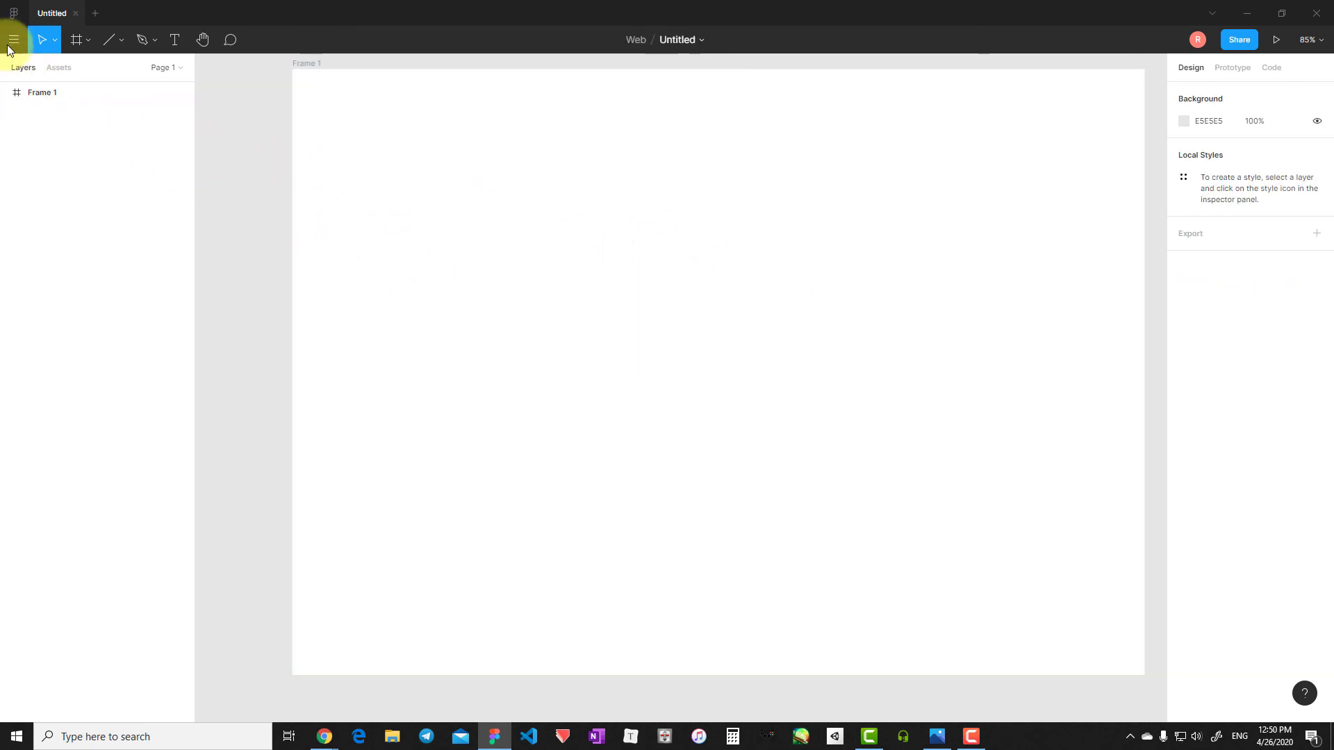
Step: Enable 'Keep Tool Selected after Use' in the main menu's Preferences
click(7, 38)
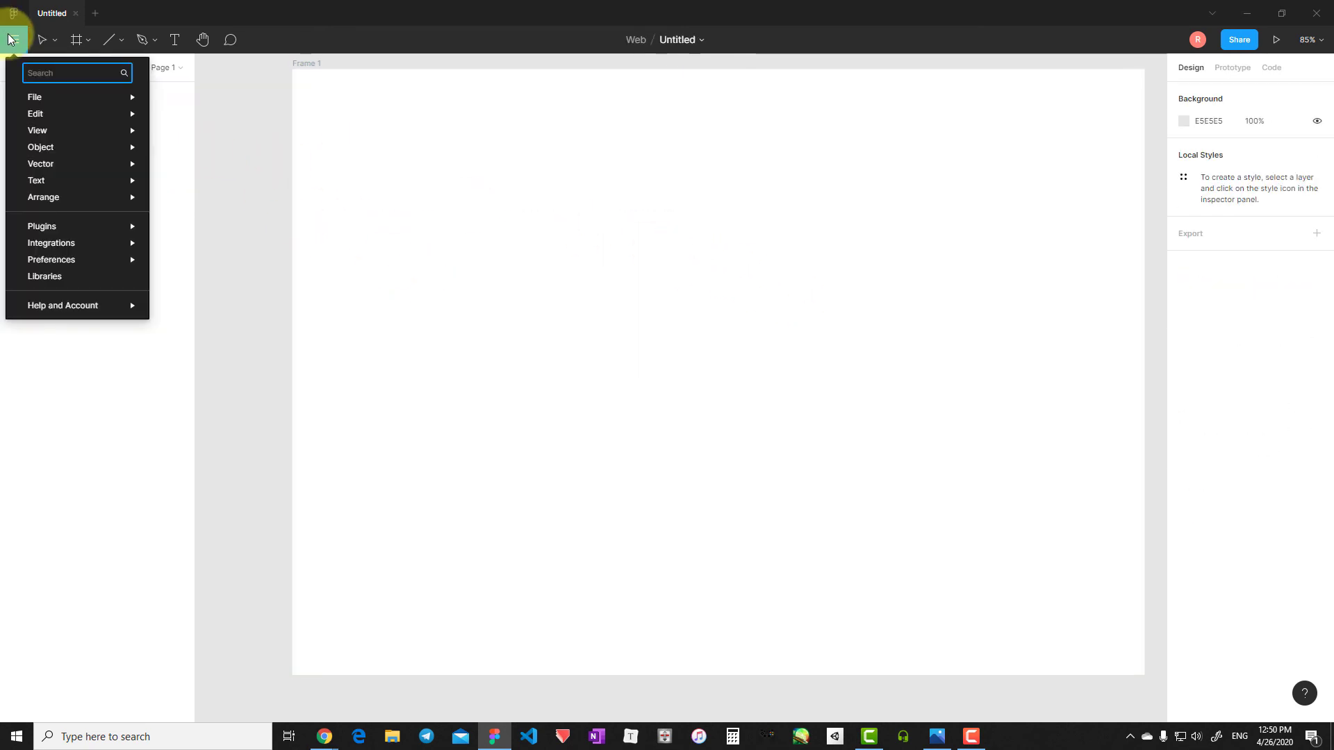
mouse_move(52, 260)
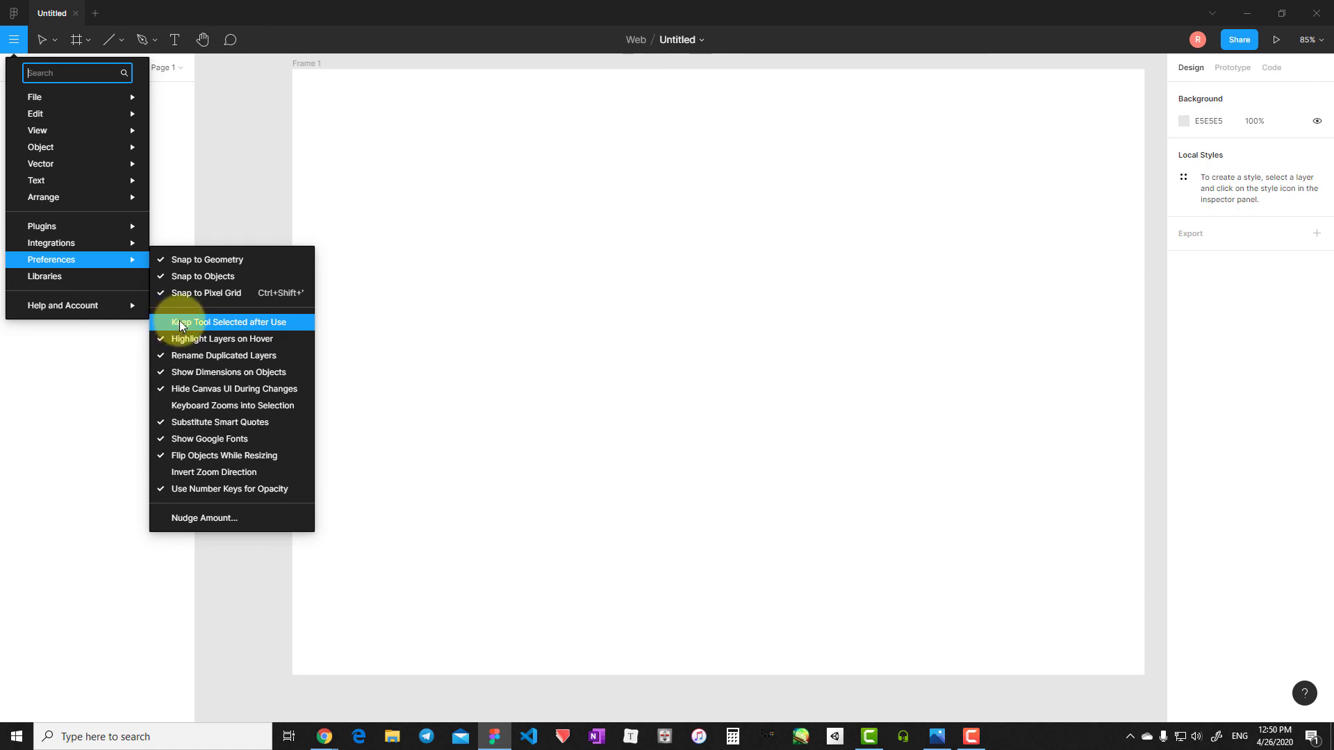
click(181, 322)
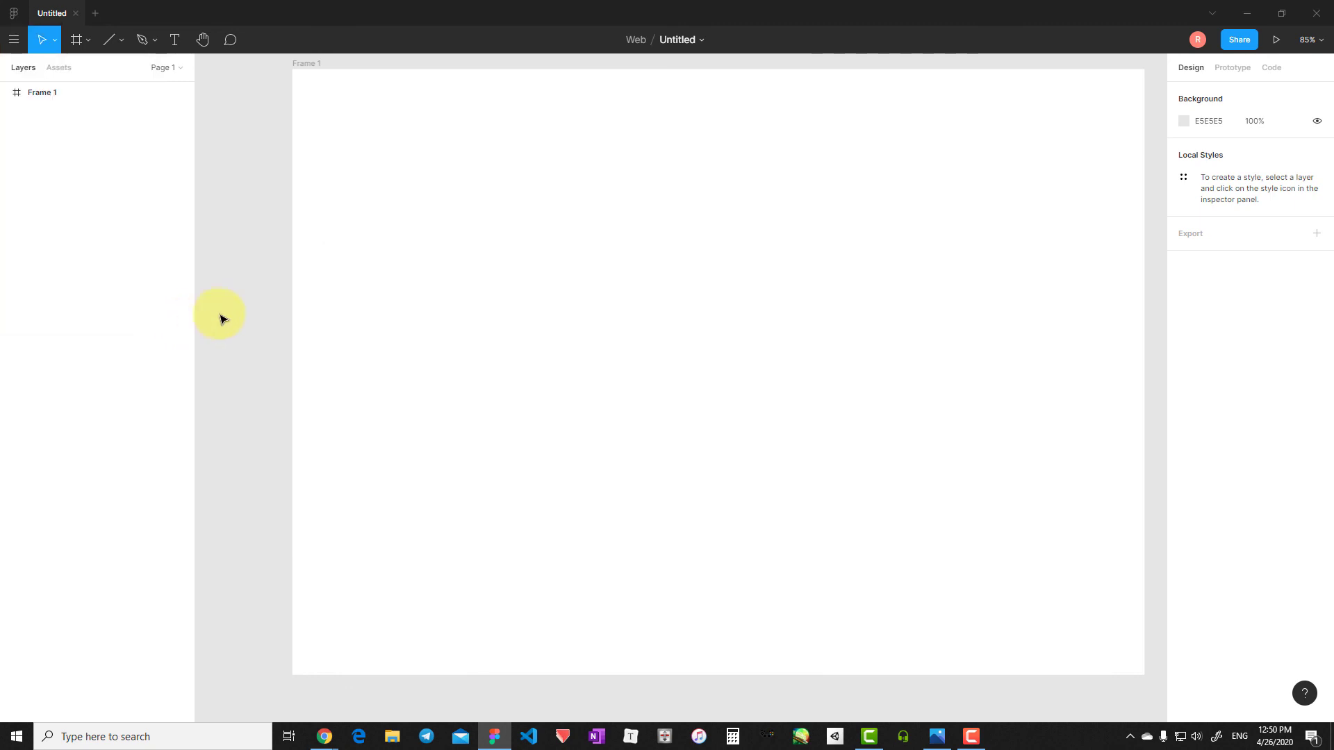
Step: Draw six thin, roughly horizontal lines one after another down Frame 1
drag(427, 175, 774, 187)
drag(373, 291, 799, 296)
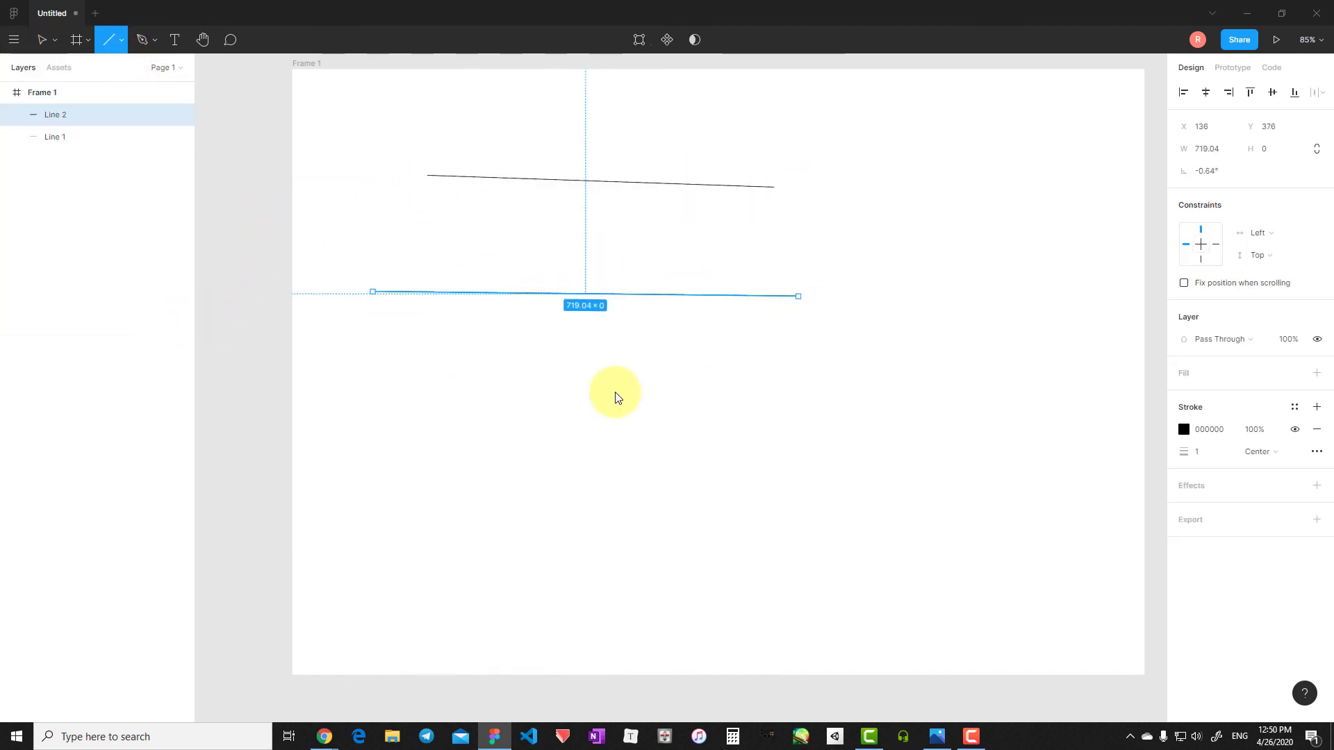
drag(498, 387, 830, 395)
drag(492, 431, 878, 432)
drag(502, 530, 865, 526)
drag(631, 569, 1019, 566)
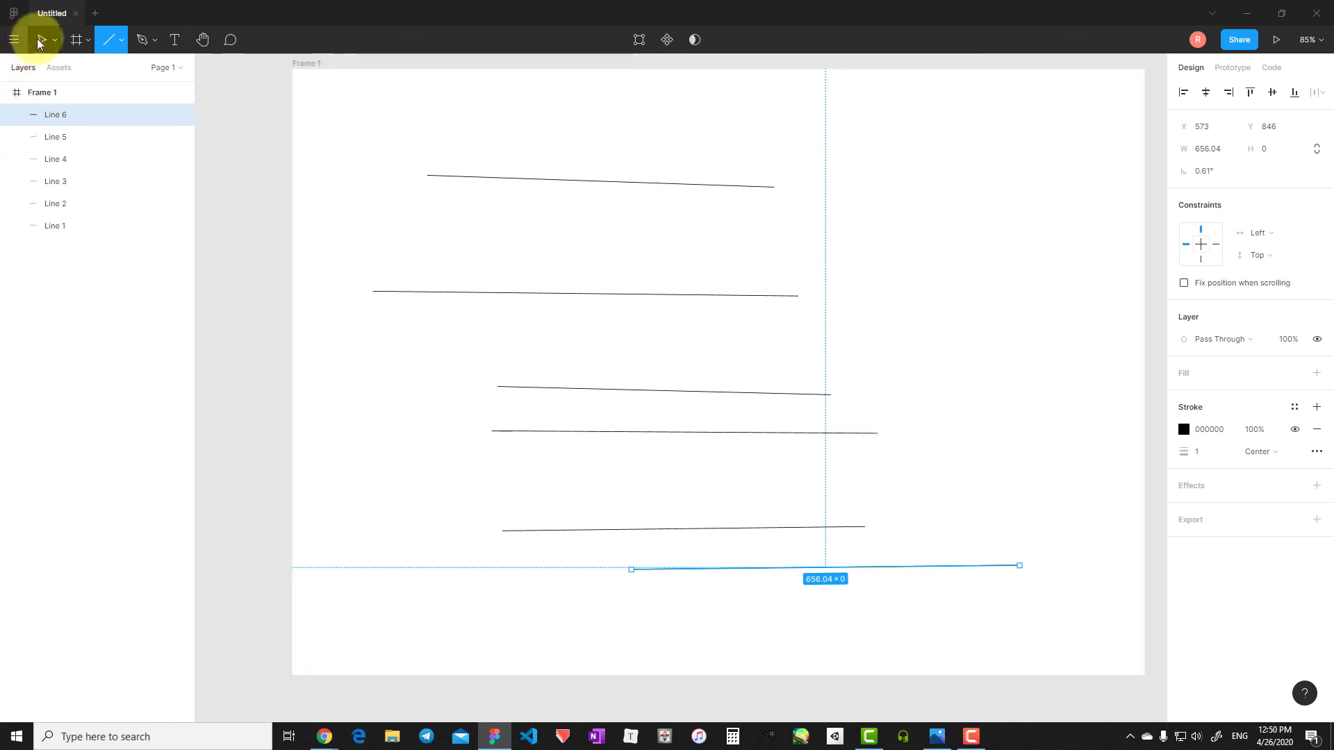
Step: Add a seventh line below the top one, deselect it, and return to the Move tool
click(13, 40)
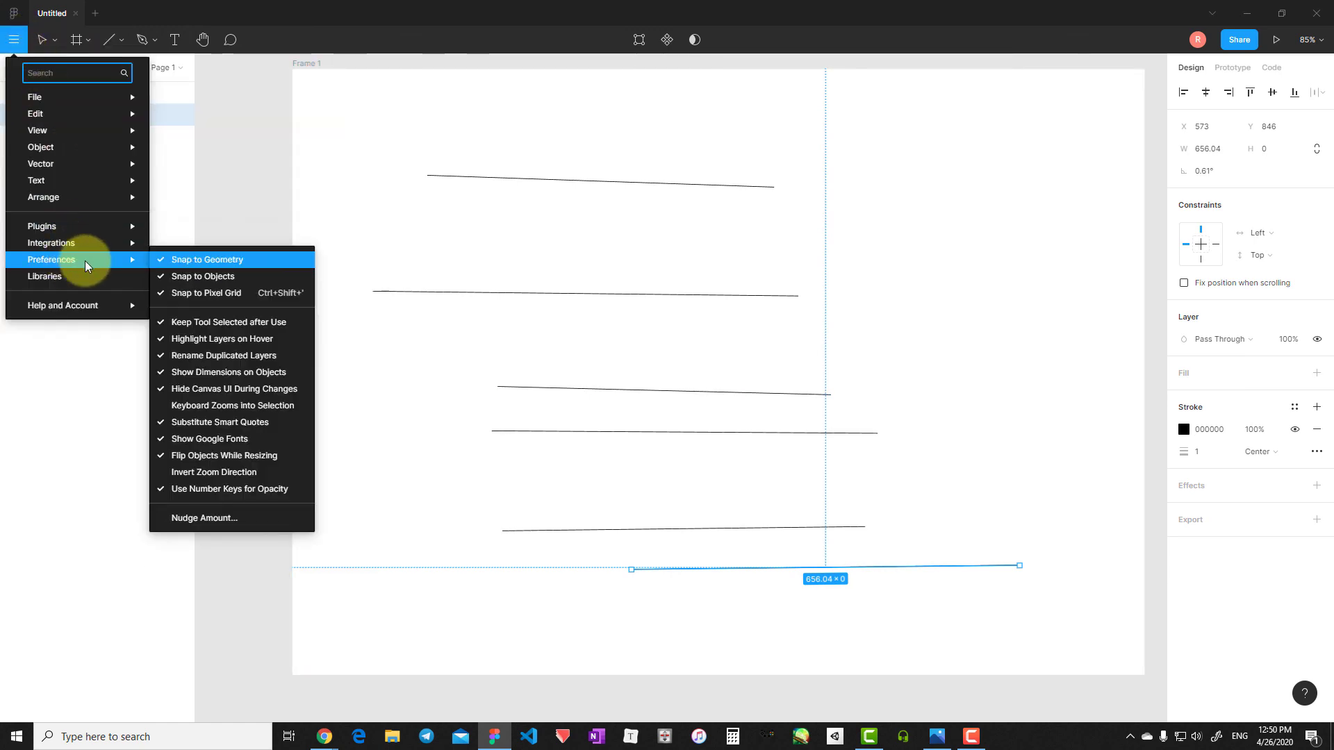
click(212, 324)
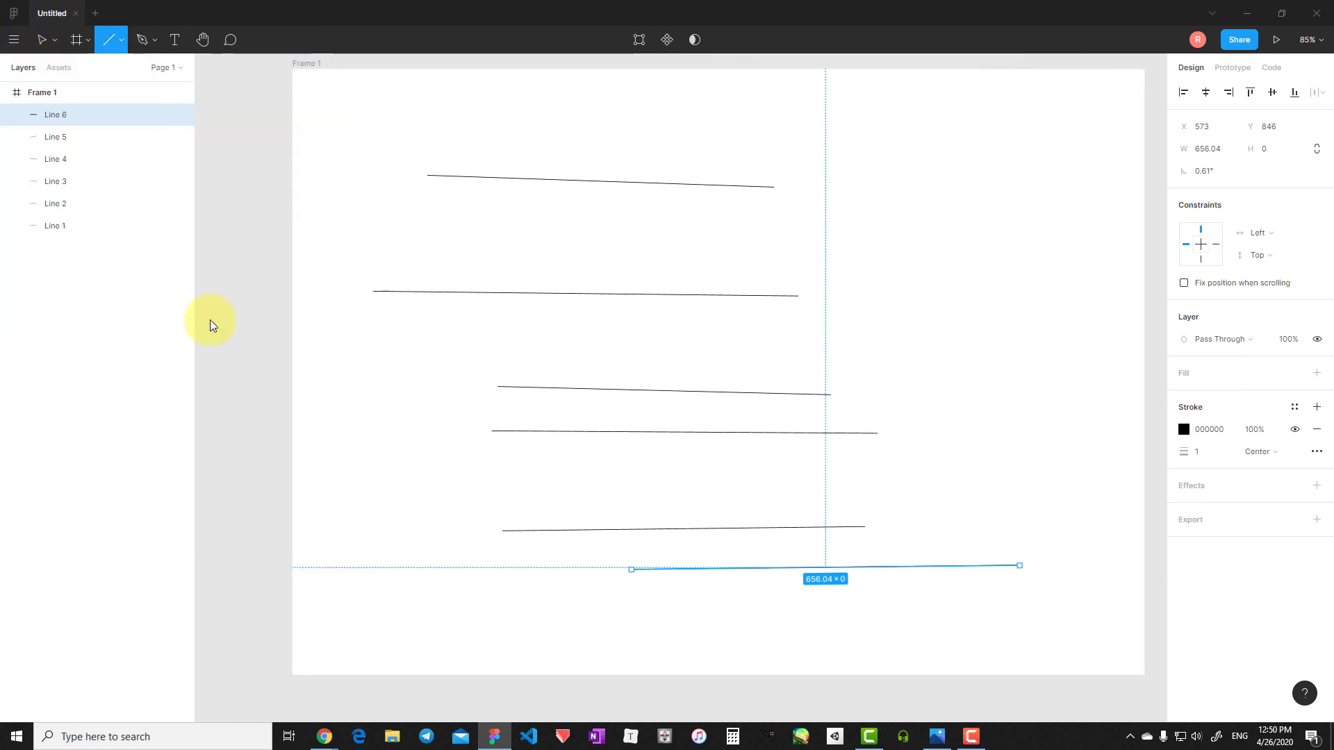
drag(439, 230, 887, 247)
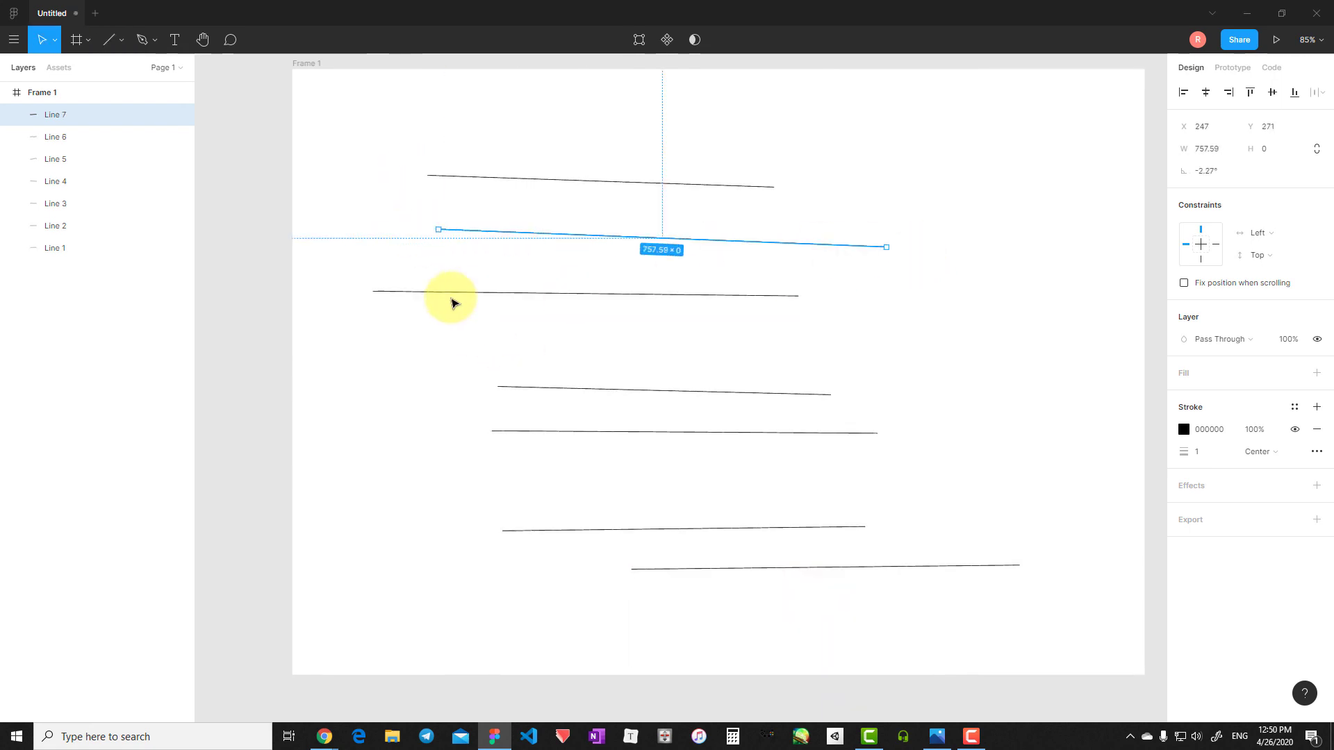
click(491, 351)
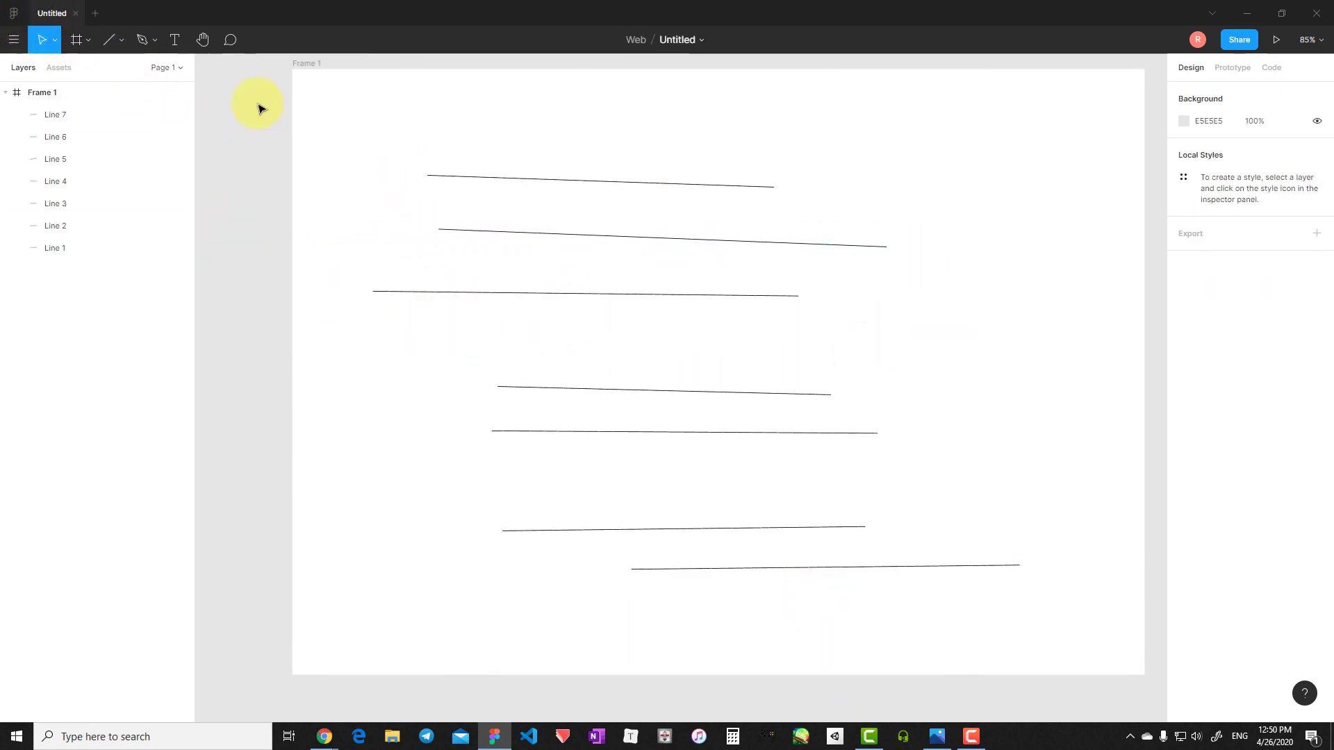
click(32, 50)
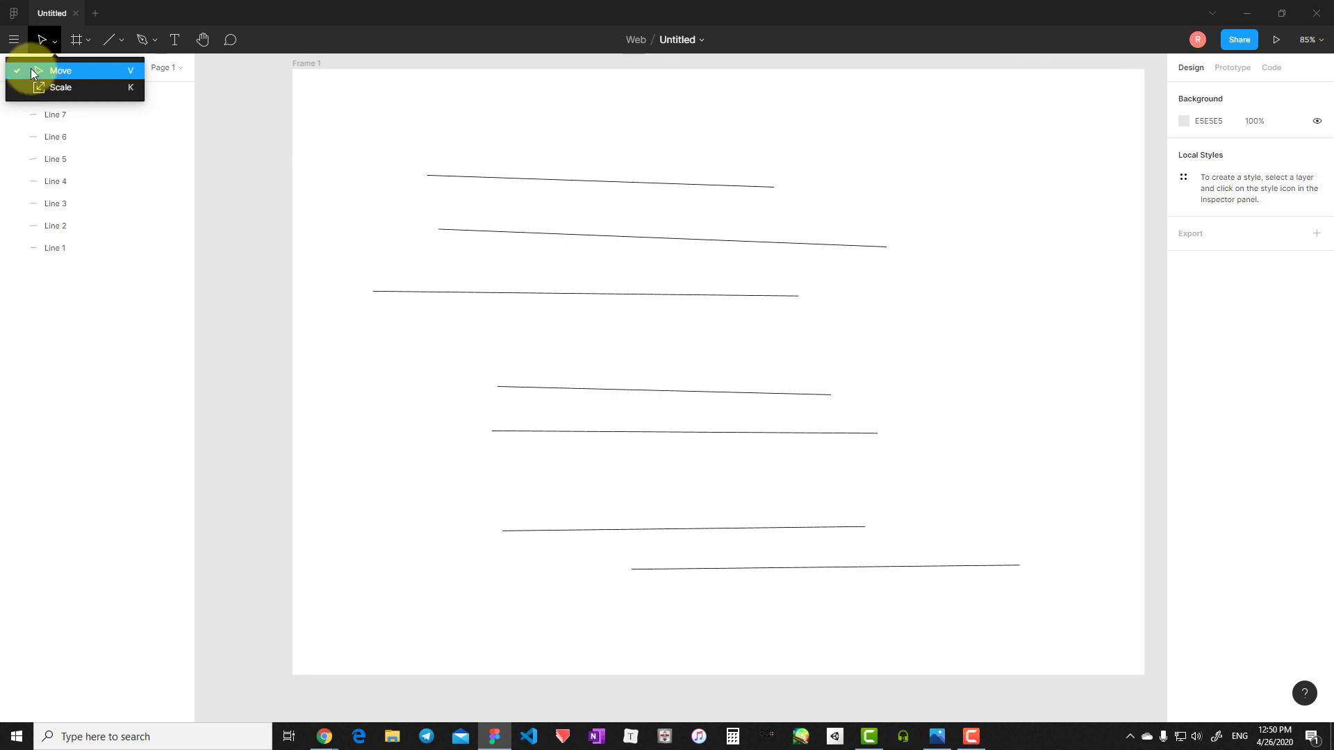
click(32, 71)
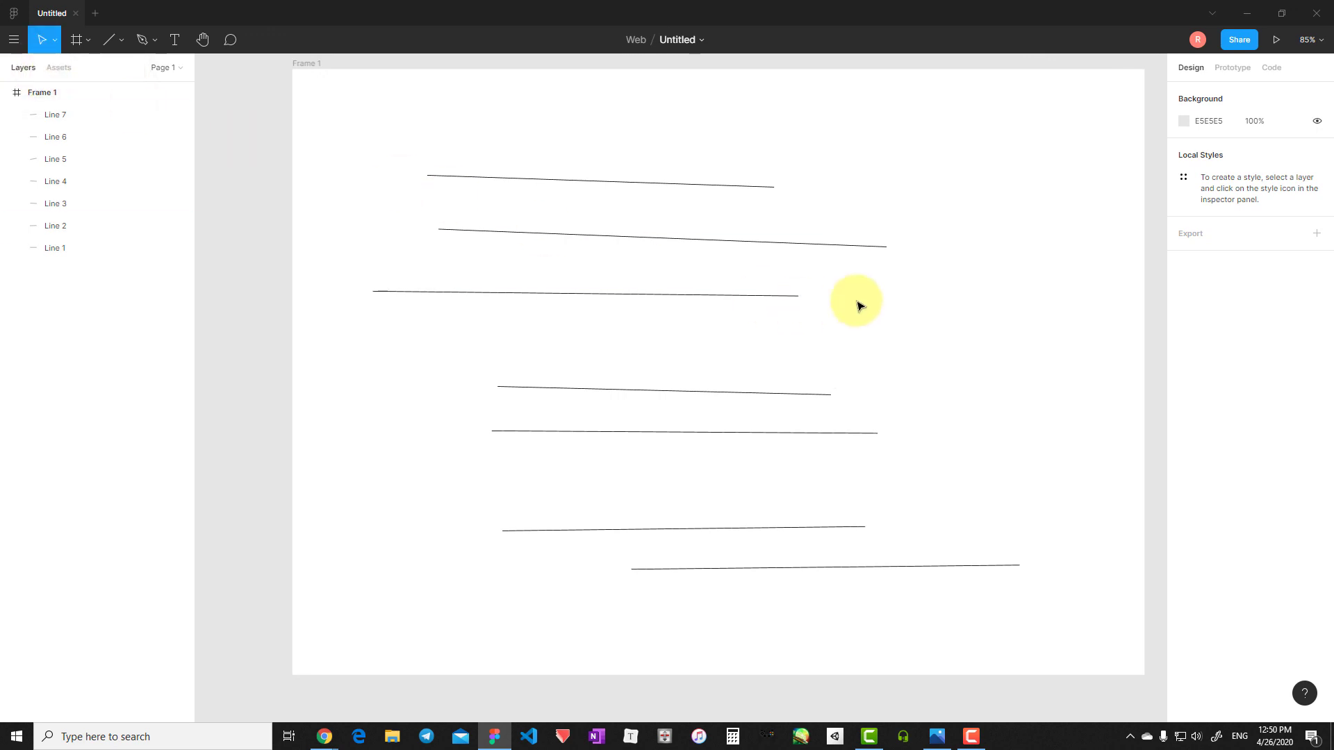